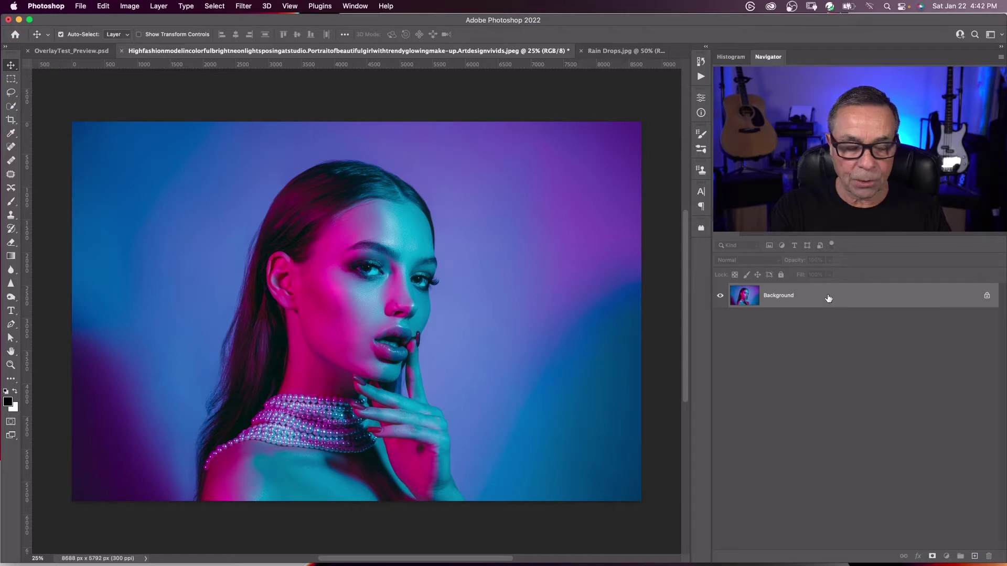
Duplicate Background into a layer named 'subject' and bring up Rain Drops.jpg.
{"action": "key", "text": "super+j"}
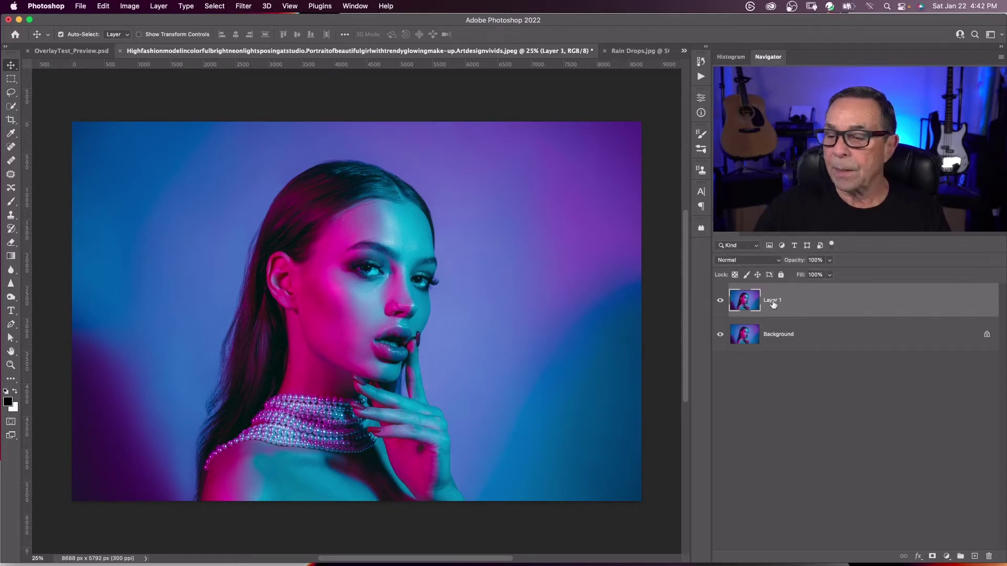
{"action": "double_click", "coordinate": [773, 301]}
{"action": "type", "text": "subject"}
{"action": "key", "text": "Return"}
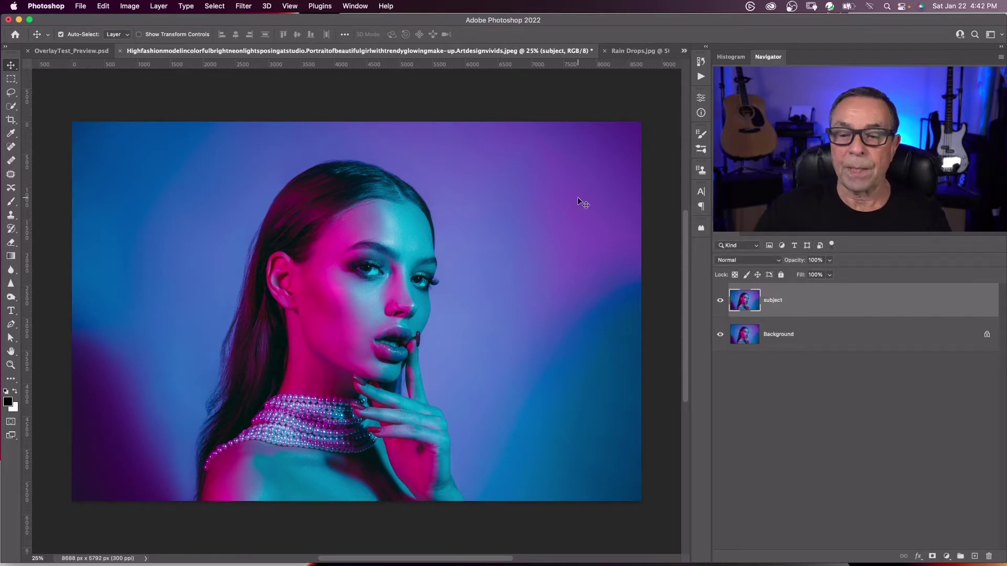
{"action": "left_click", "coordinate": [642, 52]}
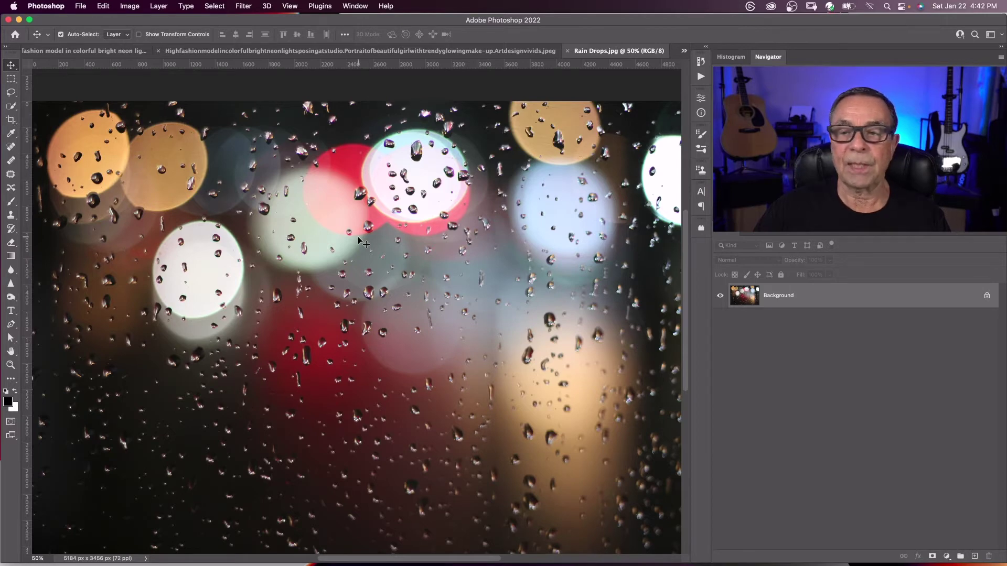
Drag the Rain Drops image into the Highfashion document as a layer above 'subject'.
{"action": "left_click_drag", "start_coordinate": [358, 236], "coordinate": [335, 55]}
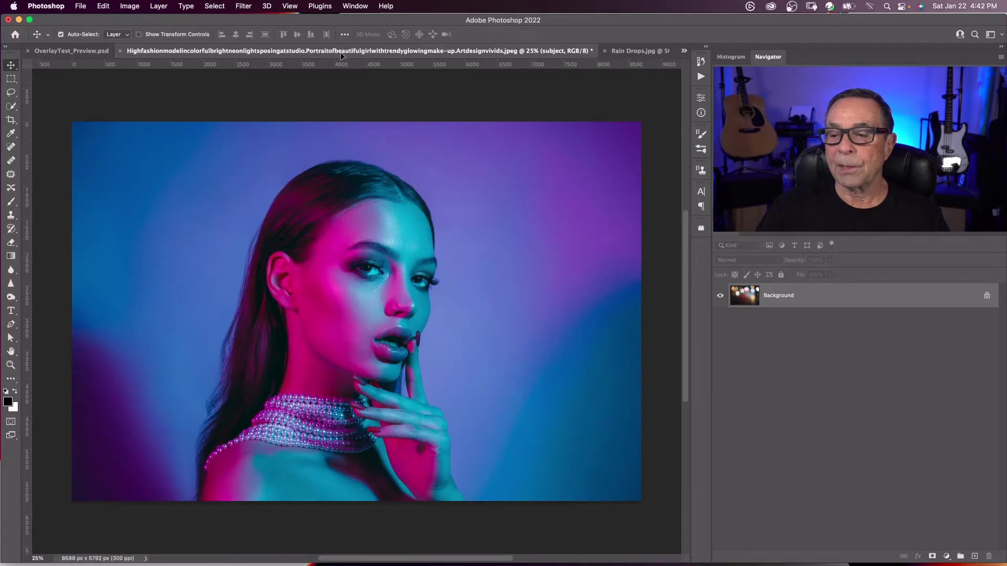
{"action": "left_click_drag", "start_coordinate": [336, 54], "coordinate": [347, 186]}
{"action": "left_click_drag", "start_coordinate": [353, 270], "coordinate": [352, 271]}
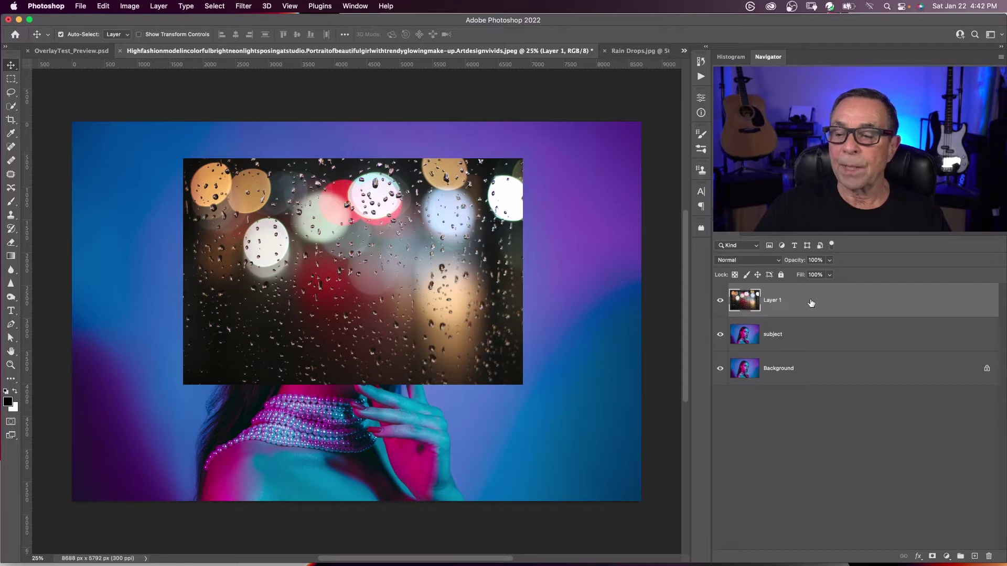
Rename Layer 1 to 'overlay' and convert it to a smart object.
{"action": "double_click", "coordinate": [773, 300]}
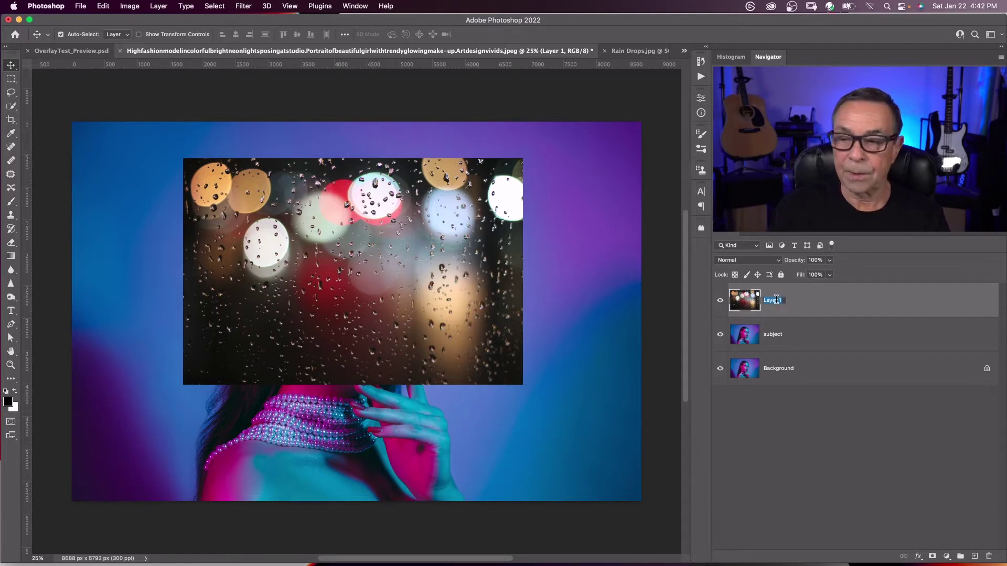
{"action": "type", "text": "overlay"}
{"action": "key", "text": "Return"}
{"action": "right_click", "coordinate": [803, 305]}
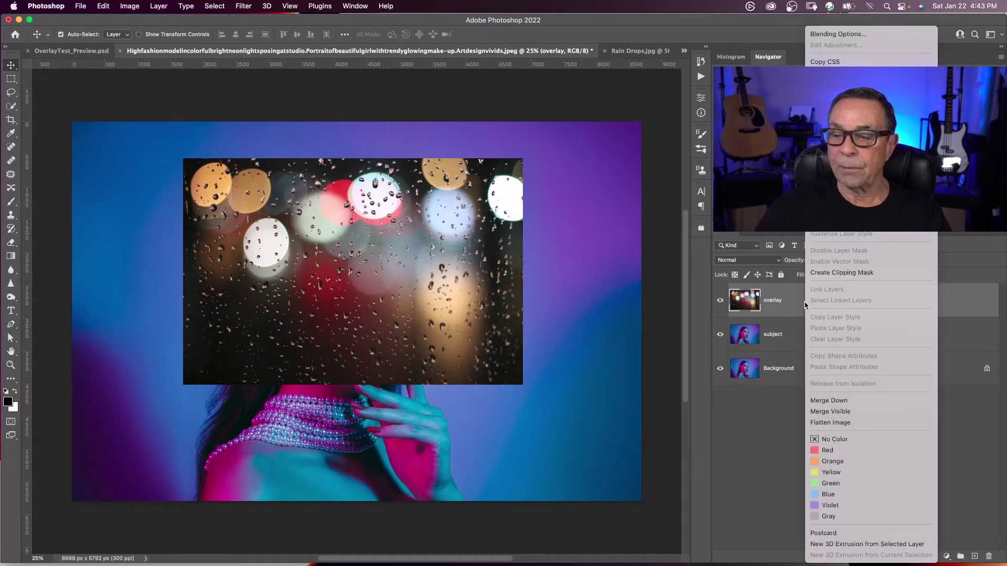
{"action": "left_click", "coordinate": [834, 207]}
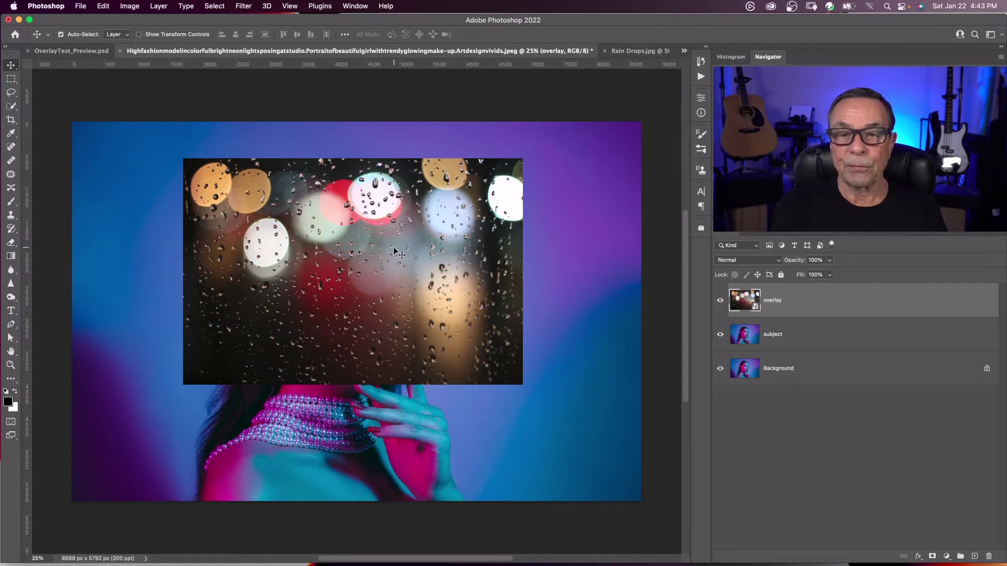
{"action": "key", "text": "ctrl+t"}
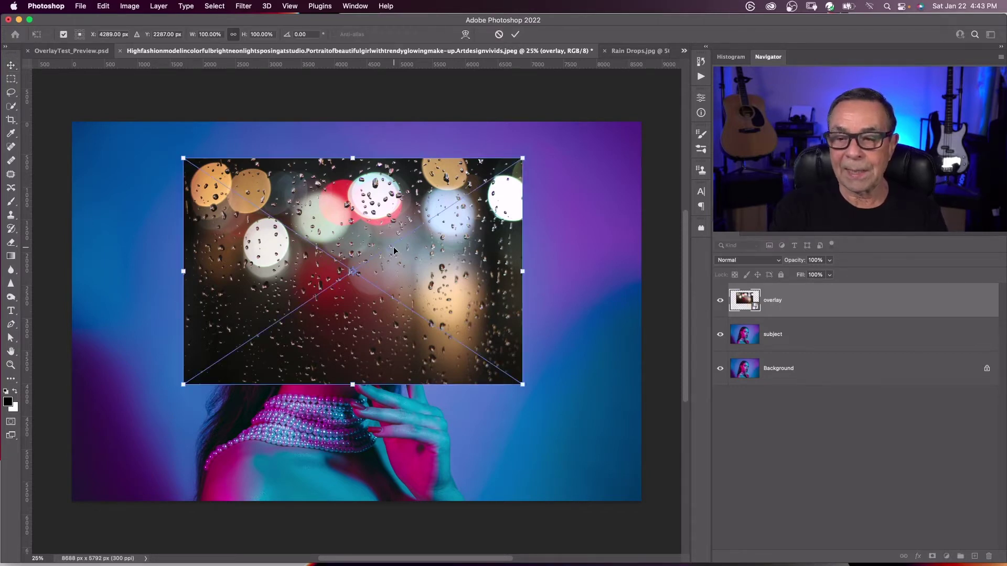
{"action": "scroll", "coordinate": [393, 247], "scroll_direction": "down", "scroll_amount": 1}
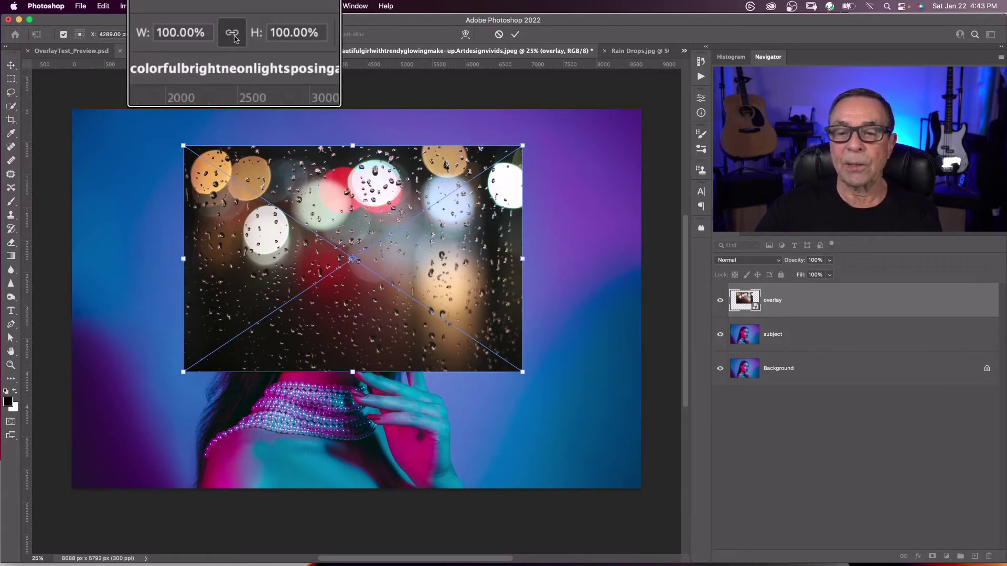
Scale the overlay to about 172.5% to fill the portrait canvas, then commit.
{"action": "left_click_drag", "start_coordinate": [183, 371], "coordinate": [65, 450]}
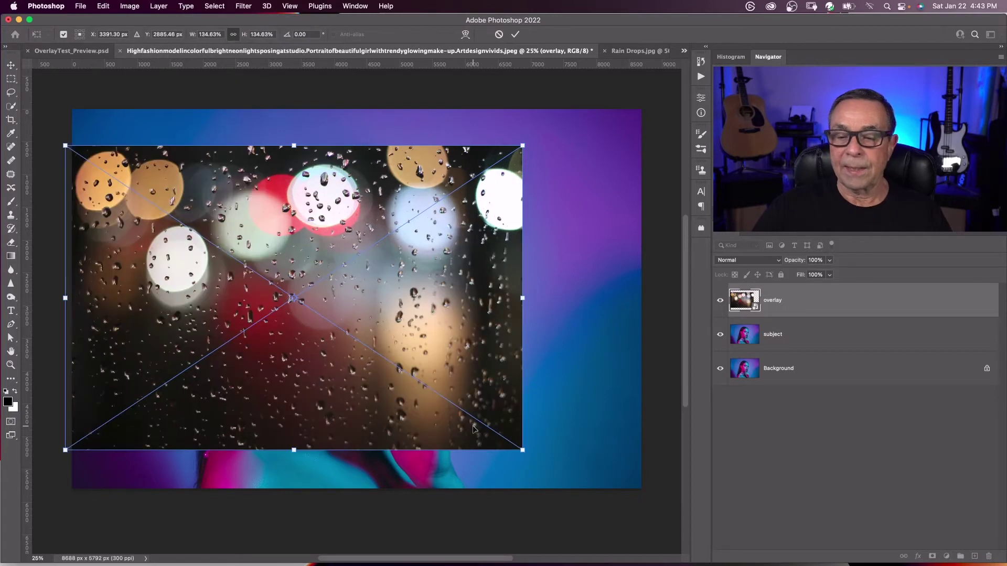
{"action": "left_click_drag", "start_coordinate": [522, 449], "coordinate": [652, 511]}
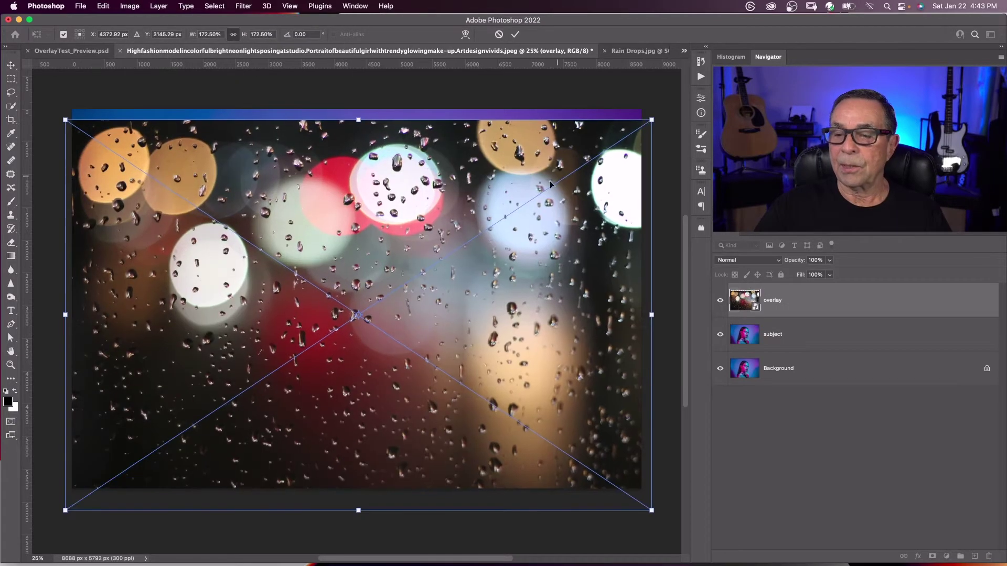
{"action": "left_click_drag", "start_coordinate": [514, 218], "coordinate": [513, 203]}
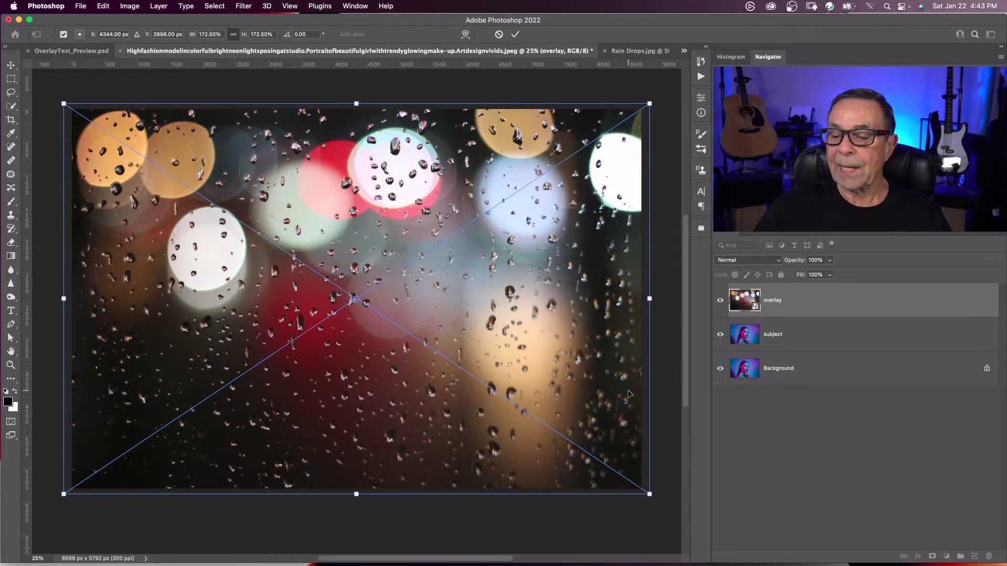
{"action": "left_click", "coordinate": [515, 35]}
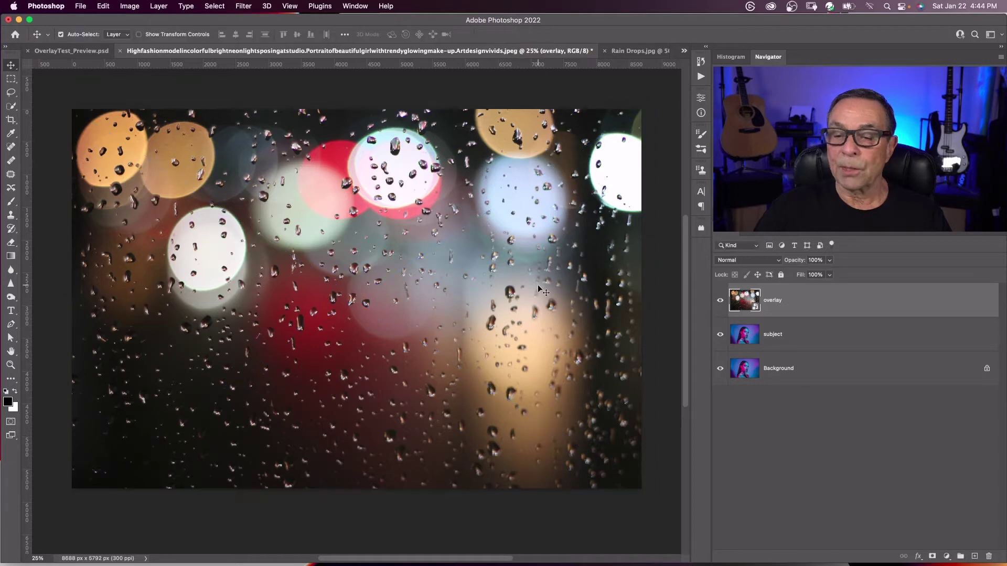
Set the overlay layer's blend mode to Screen.
{"action": "left_click", "coordinate": [777, 261]}
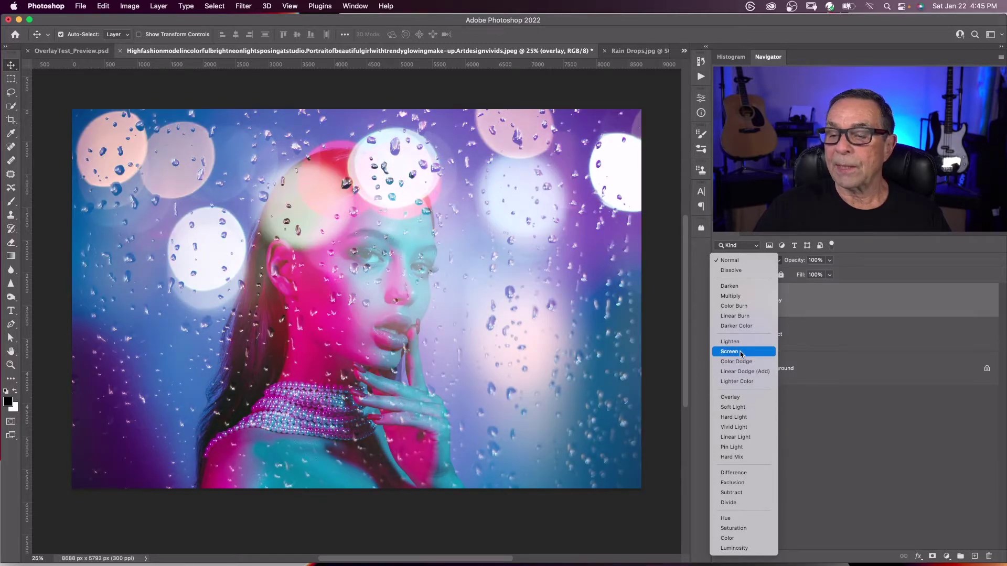
{"action": "left_click", "coordinate": [740, 352]}
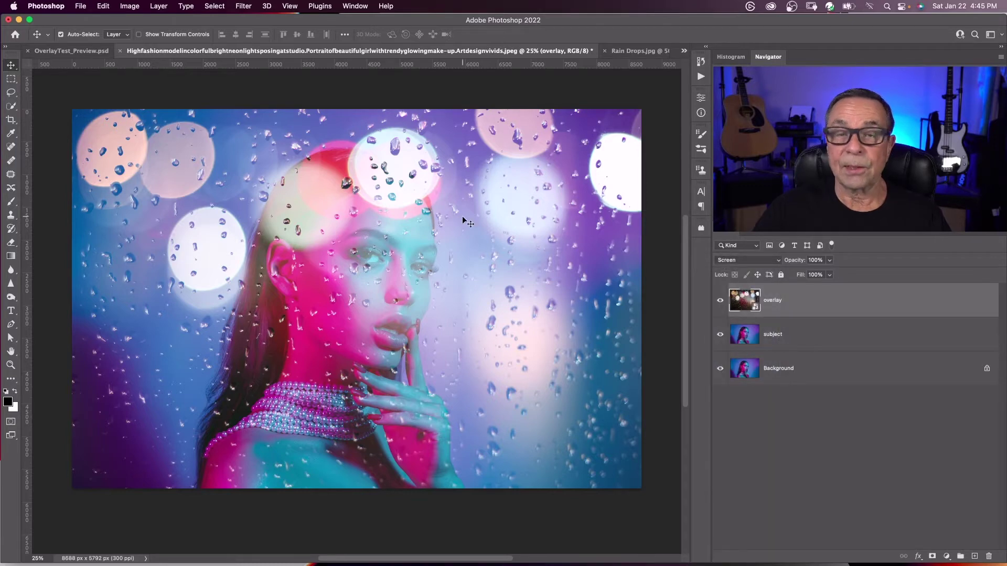
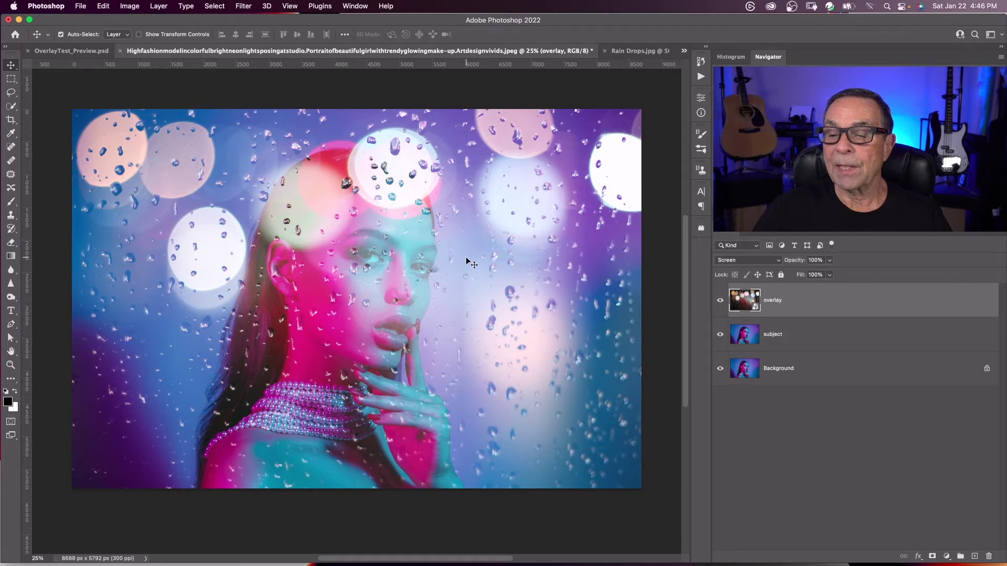
Drag the raindrop bokeh overlay up and to the left over the portrait.
{"action": "mouse_move", "coordinate": [435, 238]}
{"action": "left_mouse_down"}
{"action": "mouse_move", "coordinate": [425, 211]}
{"action": "mouse_move", "coordinate": [442, 221]}
{"action": "left_mouse_up"}
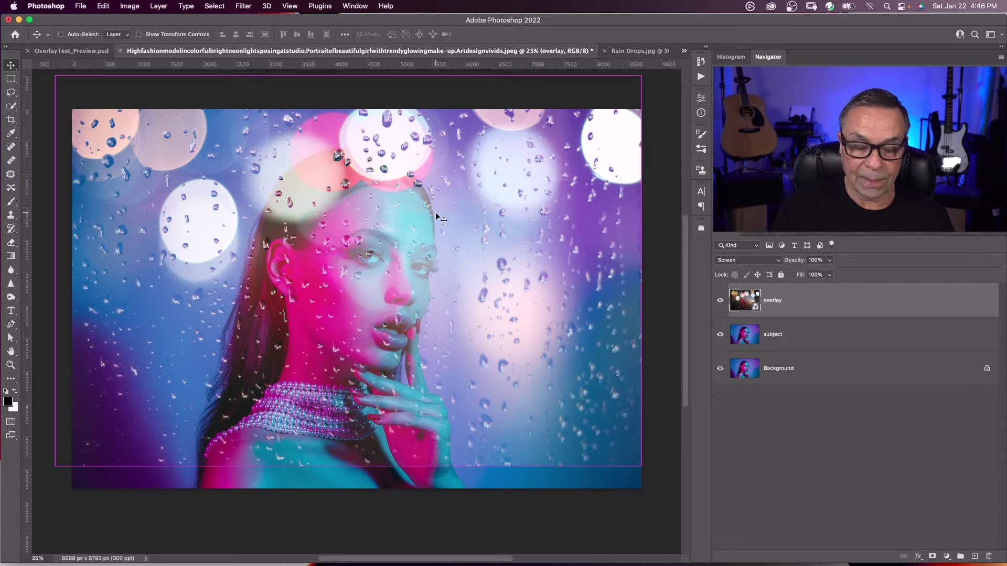
{"action": "key", "text": "super+t"}
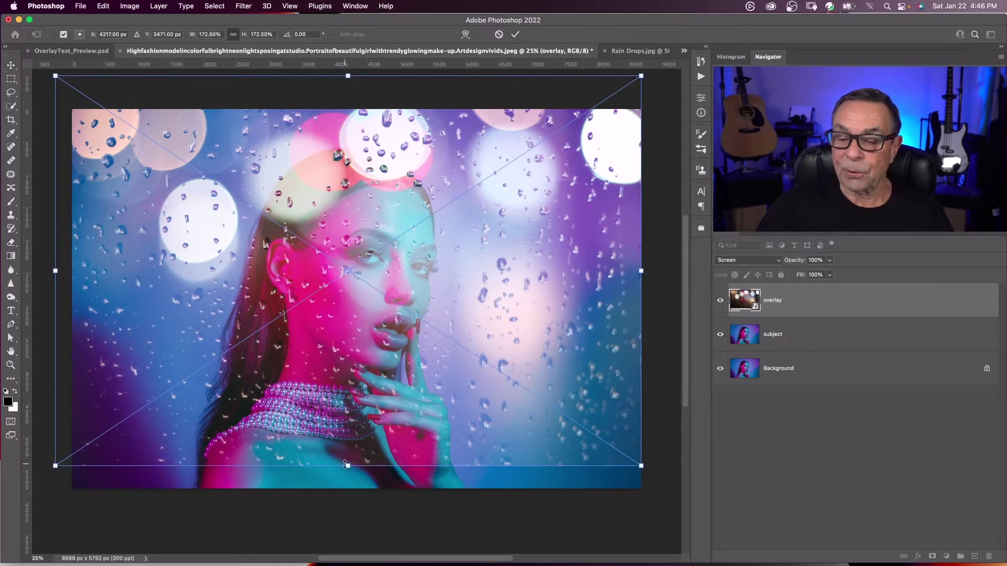
Scale the overlay to about 215% and commit it so it covers the whole portrait.
{"action": "left_click_drag", "start_coordinate": [346, 465], "coordinate": [347, 511]}
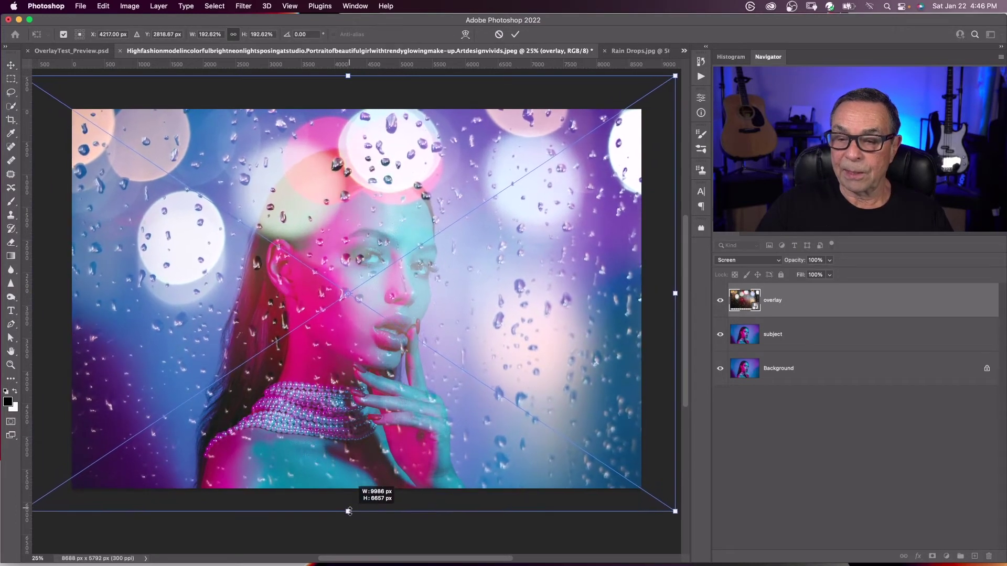
{"action": "left_click_drag", "start_coordinate": [361, 276], "coordinate": [349, 244]}
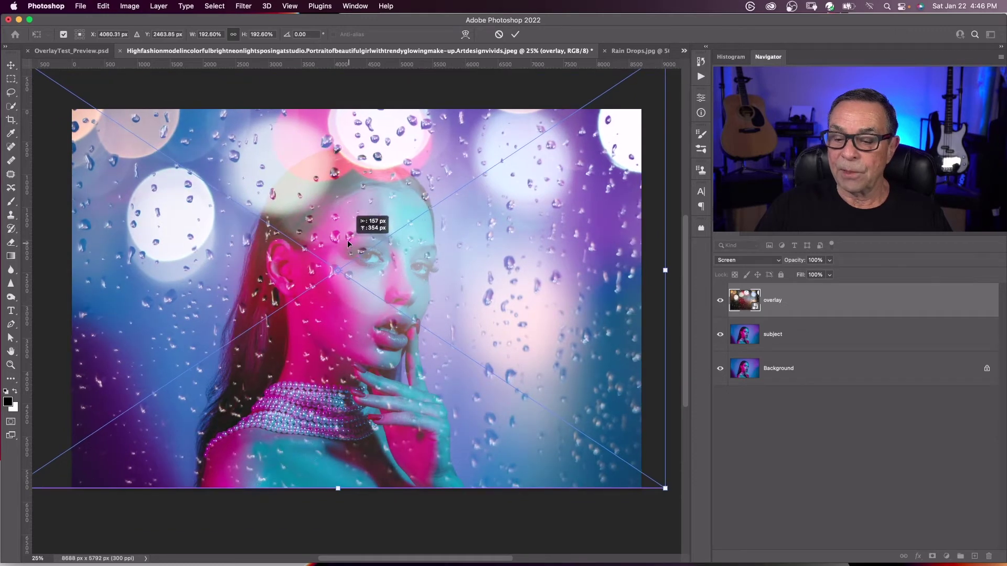
{"action": "left_click_drag", "start_coordinate": [337, 488], "coordinate": [337, 508]}
{"action": "mouse_move", "coordinate": [365, 223]}
{"action": "left_mouse_down"}
{"action": "mouse_move", "coordinate": [338, 216]}
{"action": "mouse_move", "coordinate": [347, 195]}
{"action": "mouse_move", "coordinate": [320, 188]}
{"action": "left_mouse_up"}
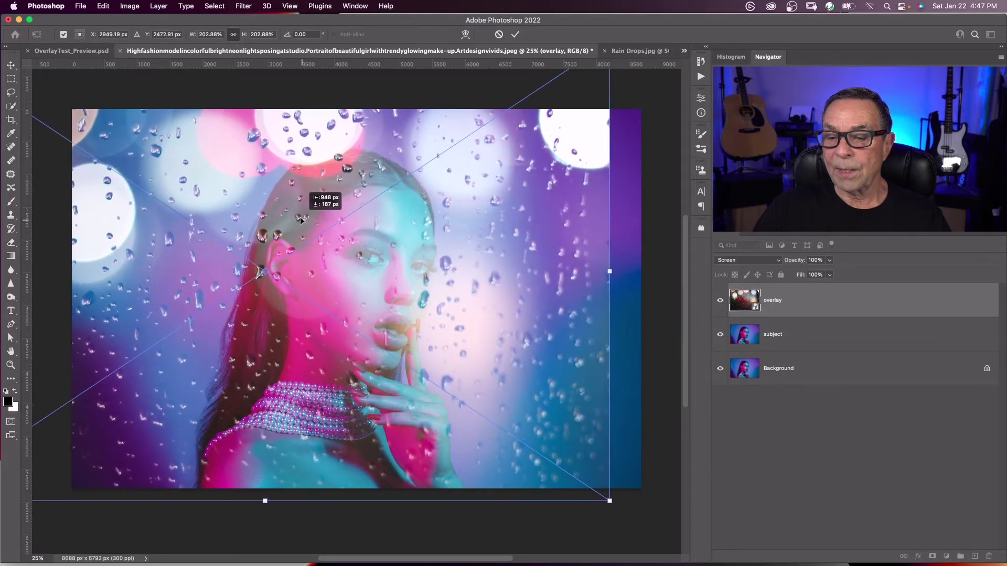
{"action": "mouse_move", "coordinate": [321, 188]}
{"action": "left_mouse_down"}
{"action": "mouse_move", "coordinate": [301, 211]}
{"action": "mouse_move", "coordinate": [326, 191]}
{"action": "mouse_move", "coordinate": [312, 201]}
{"action": "mouse_move", "coordinate": [318, 195]}
{"action": "left_mouse_up"}
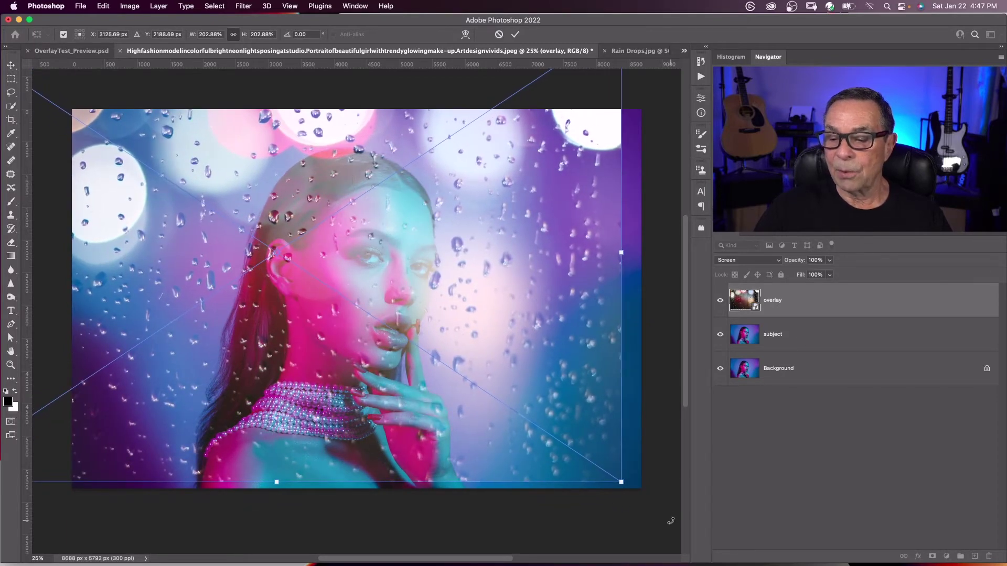
{"action": "left_click_drag", "start_coordinate": [625, 483], "coordinate": [649, 518]}
{"action": "mouse_move", "coordinate": [429, 262]}
{"action": "left_mouse_down"}
{"action": "mouse_move", "coordinate": [406, 265]}
{"action": "mouse_move", "coordinate": [402, 245]}
{"action": "left_mouse_up"}
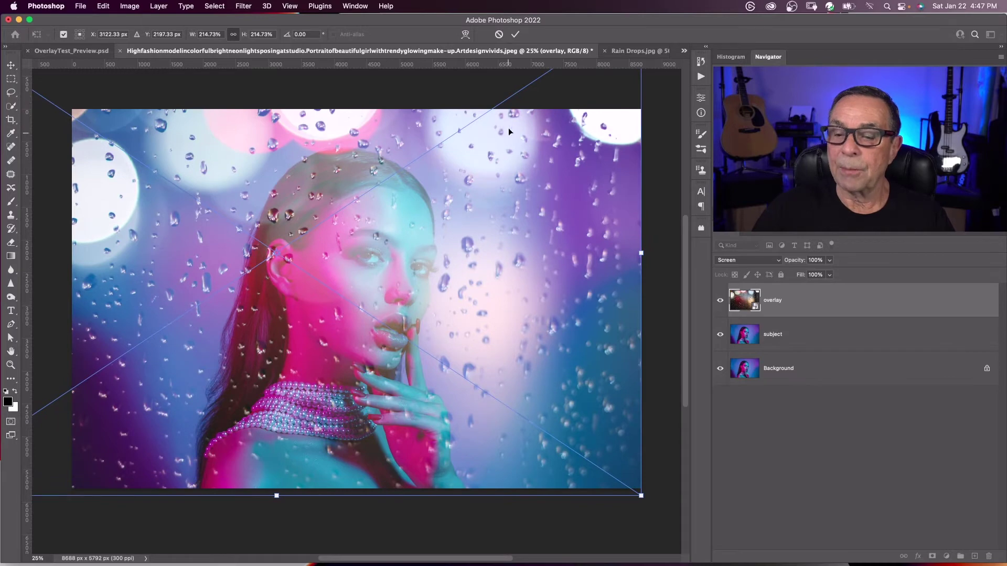
{"action": "left_click", "coordinate": [516, 35]}
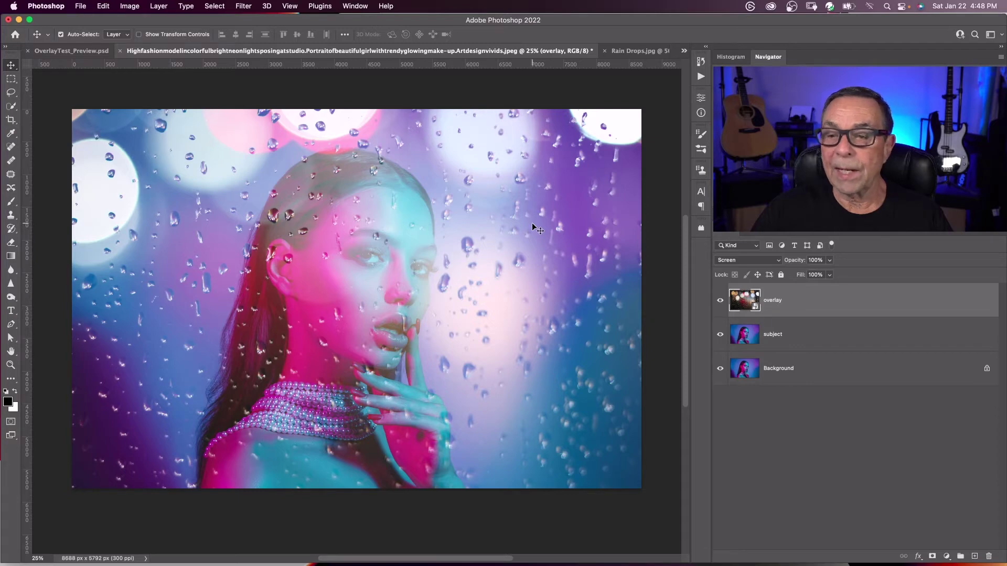
{"action": "left_click", "coordinate": [243, 9]}
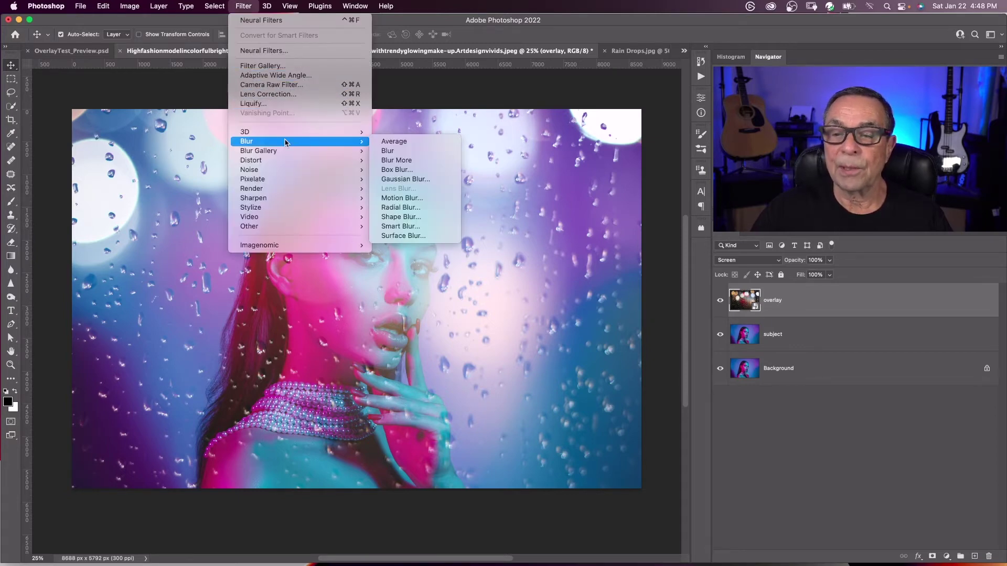
{"action": "mouse_move", "coordinate": [247, 142]}
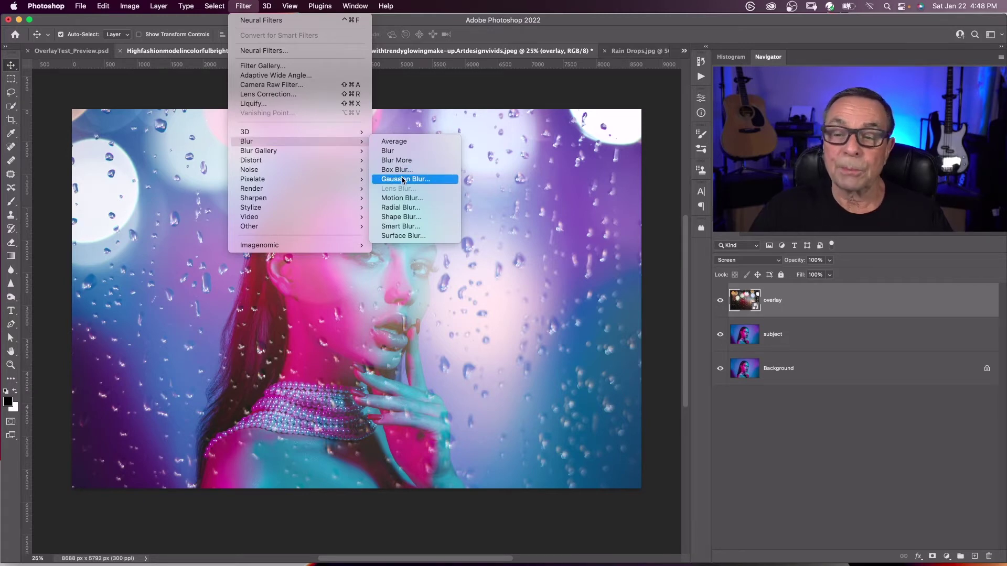
Apply a 5-pixel Gaussian Blur to the overlay, comparing with preview off and on.
{"action": "left_click", "coordinate": [404, 179]}
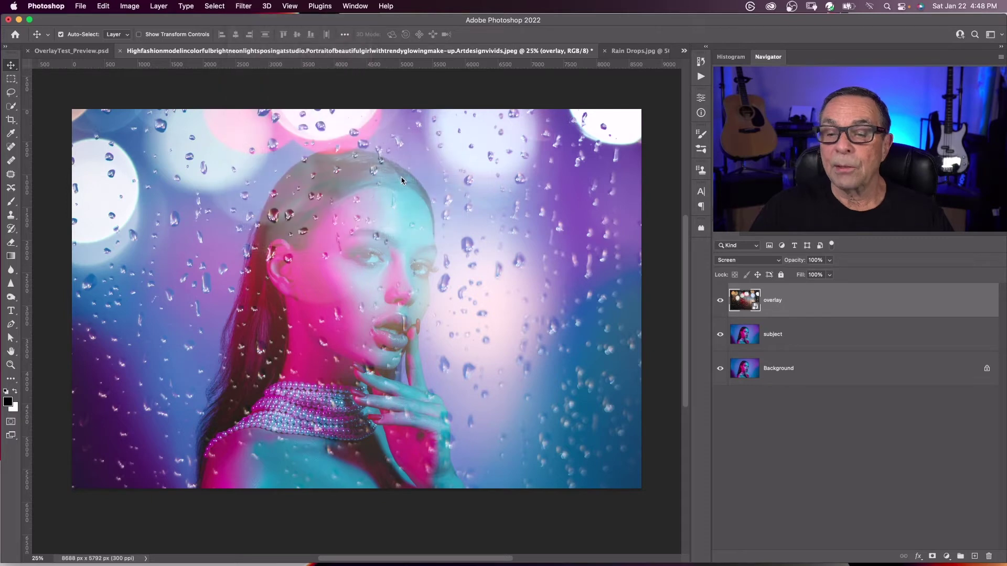
{"action": "left_click_drag", "start_coordinate": [400, 291], "coordinate": [395, 291]}
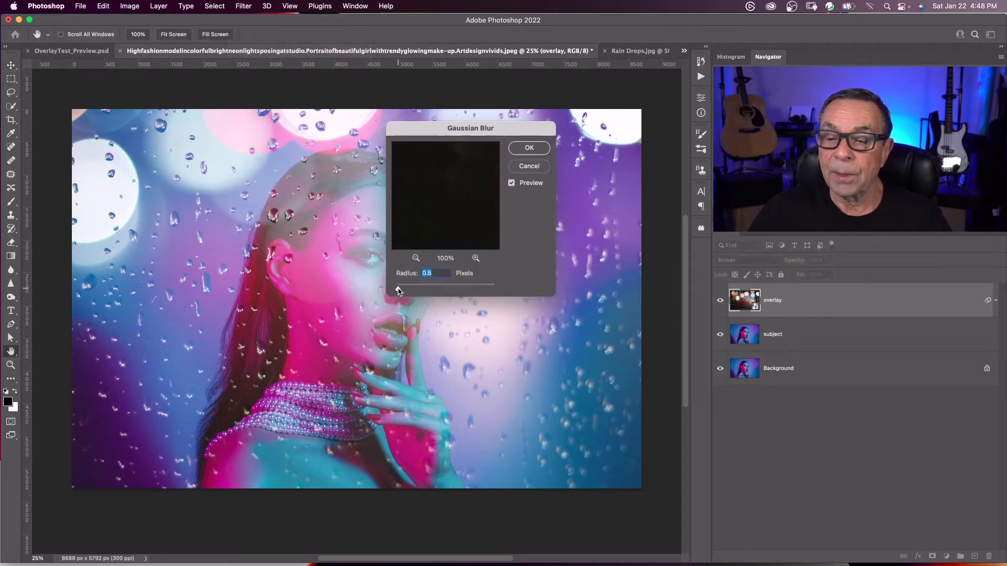
{"action": "left_click_drag", "start_coordinate": [395, 292], "coordinate": [423, 291]}
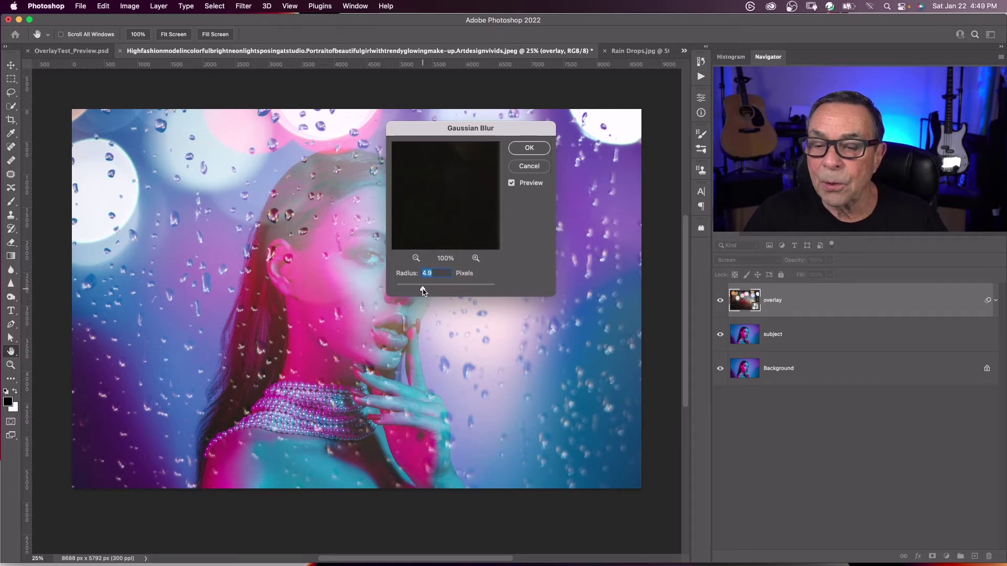
{"action": "left_click", "coordinate": [511, 183]}
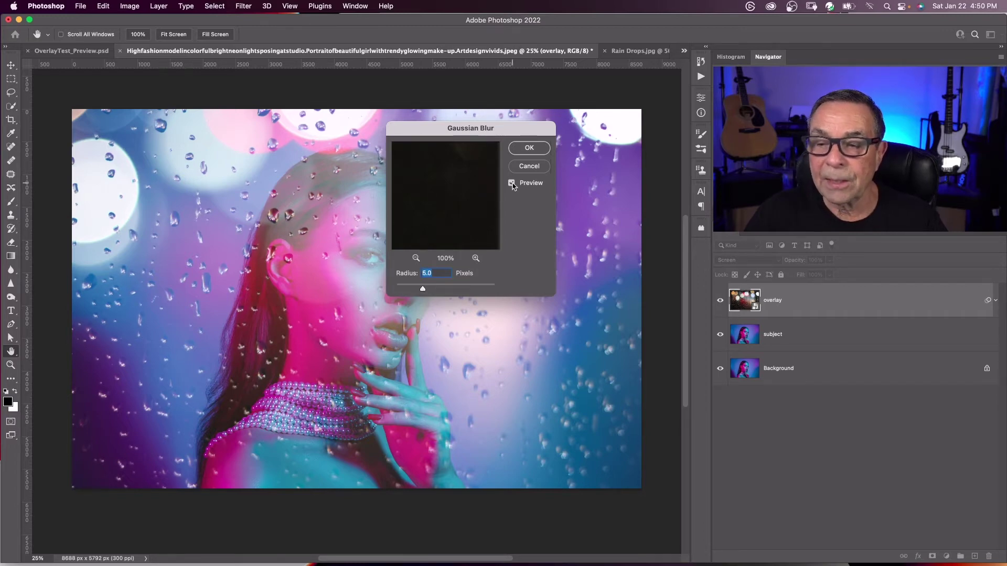
{"action": "left_click", "coordinate": [512, 184]}
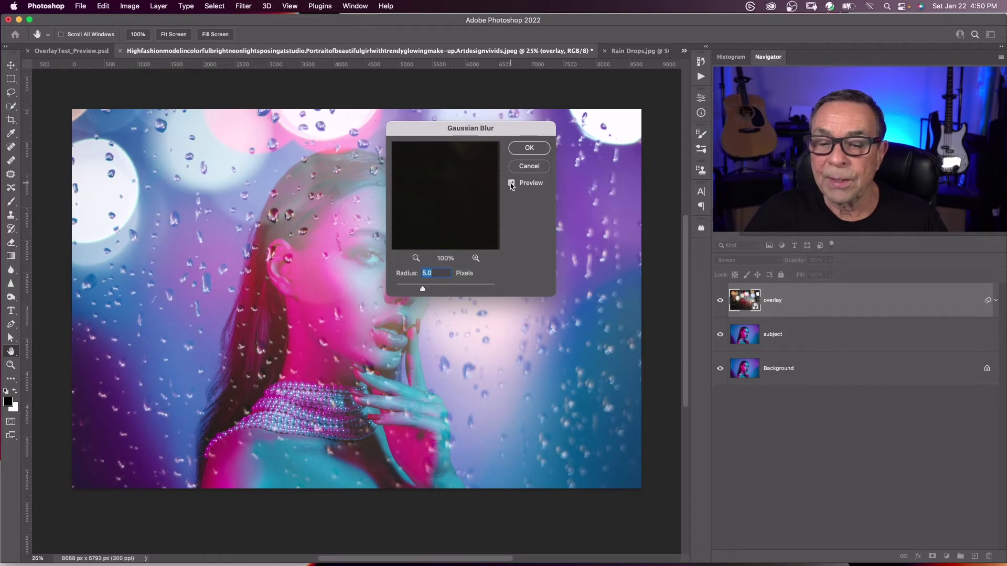
{"action": "left_click", "coordinate": [531, 149]}
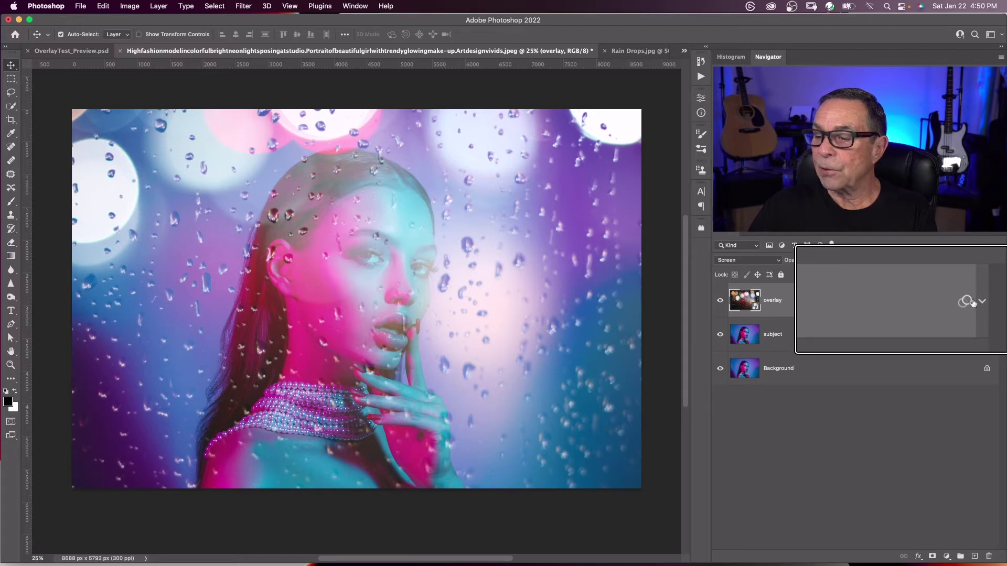
{"action": "left_click", "coordinate": [993, 301]}
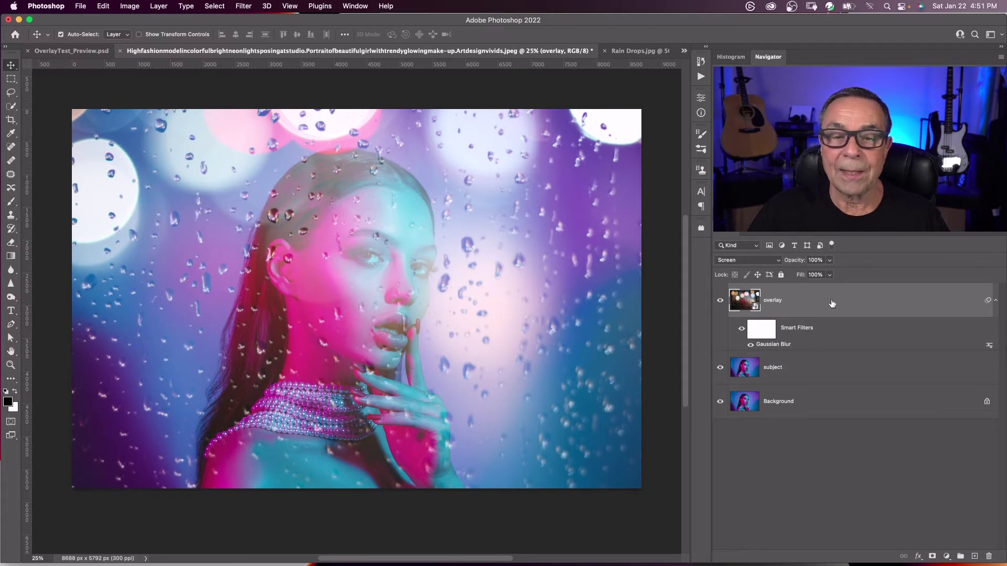
Open the Image > Adjustments list for the blurred raindrop overlay.
{"action": "left_click", "coordinate": [129, 6]}
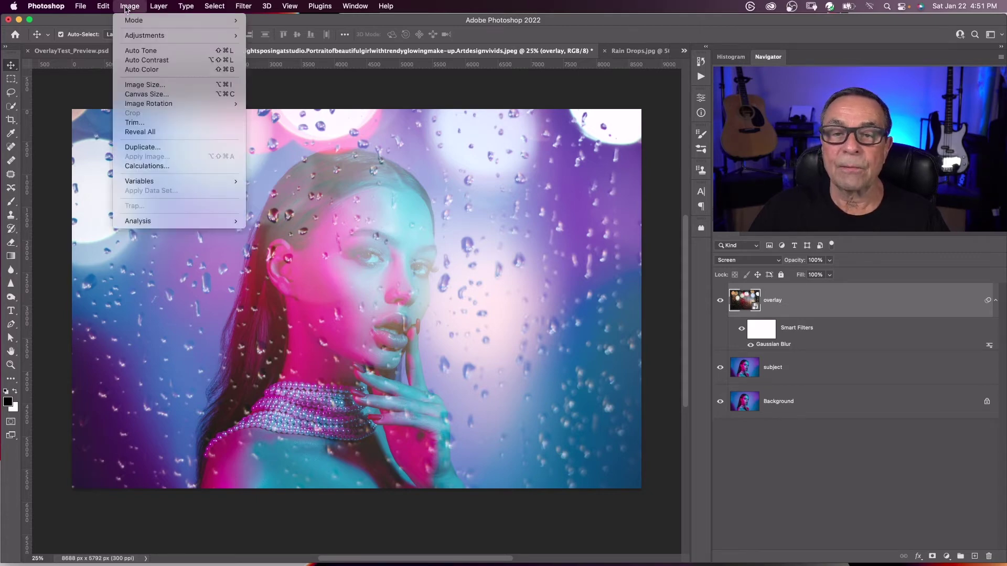
{"action": "mouse_move", "coordinate": [145, 35]}
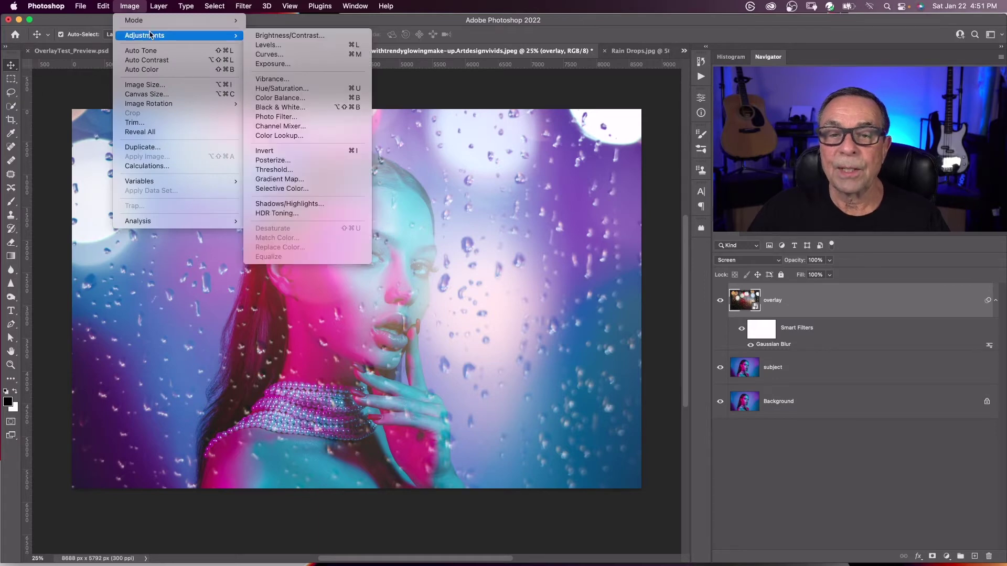
Apply Levels to the overlay with black input 68 and midtone 0.55.
{"action": "left_click", "coordinate": [267, 44]}
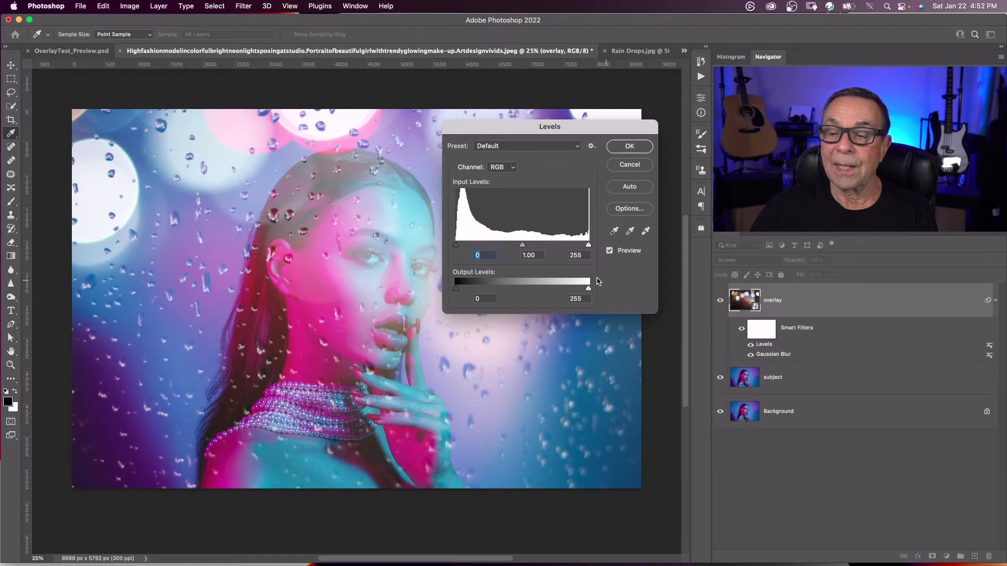
{"action": "left_click_drag", "start_coordinate": [458, 249], "coordinate": [459, 248]}
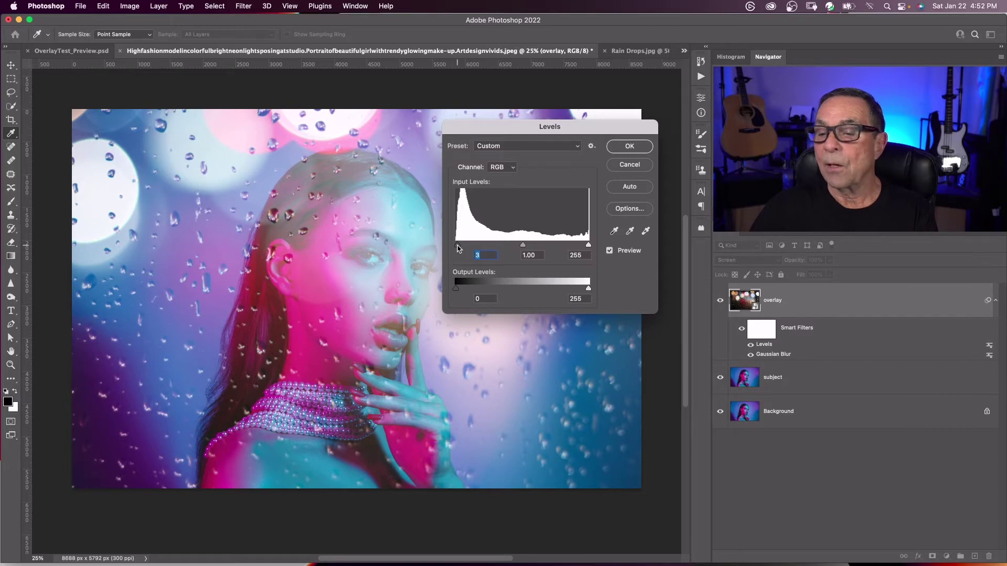
{"action": "mouse_move", "coordinate": [459, 248]}
{"action": "left_mouse_down"}
{"action": "mouse_move", "coordinate": [552, 249]}
{"action": "mouse_move", "coordinate": [543, 247]}
{"action": "left_mouse_up"}
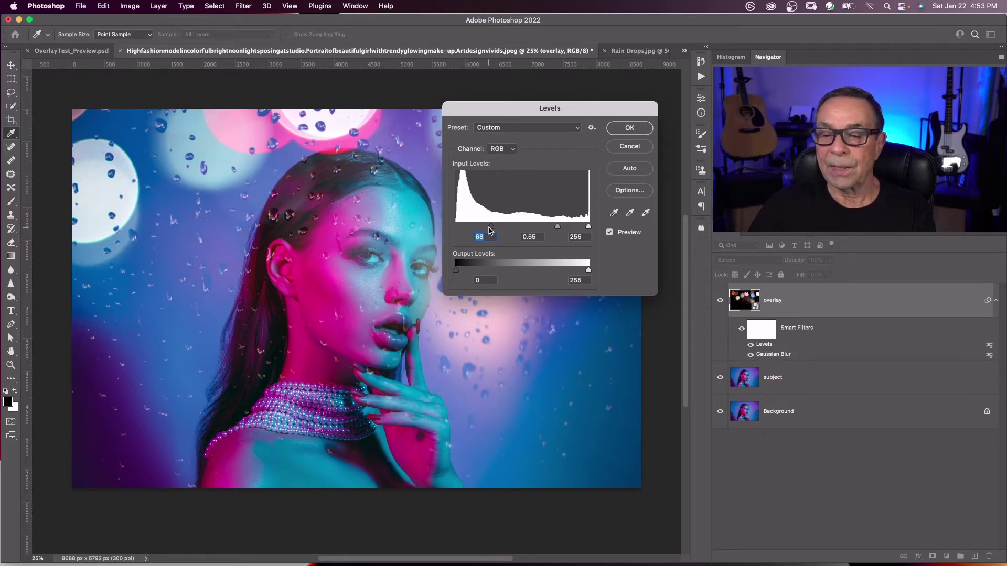
{"action": "left_click", "coordinate": [621, 133]}
{"action": "left_click", "coordinate": [620, 130]}
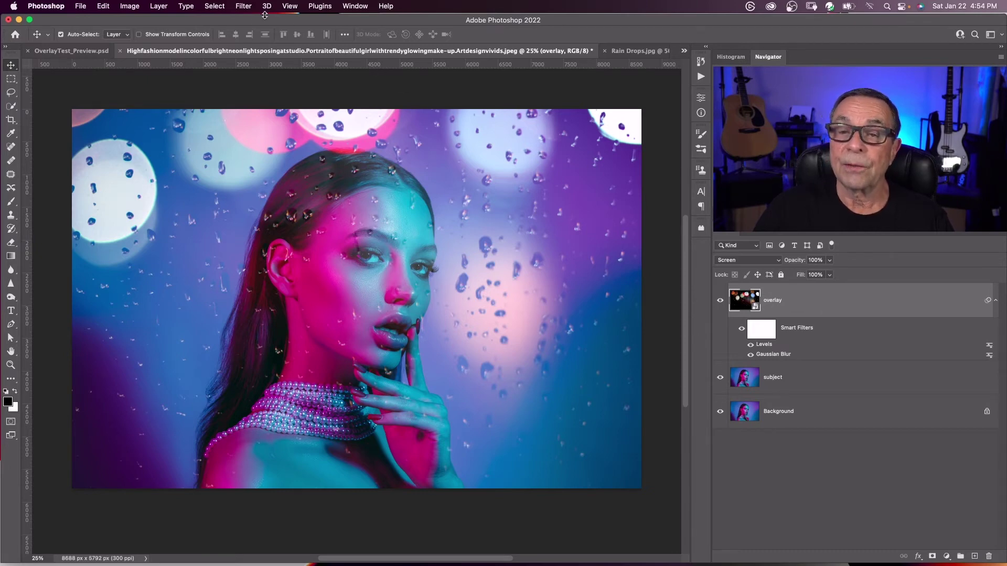
Enable the Harmonization neural filter and list layers for its reference image.
{"action": "left_click", "coordinate": [243, 7]}
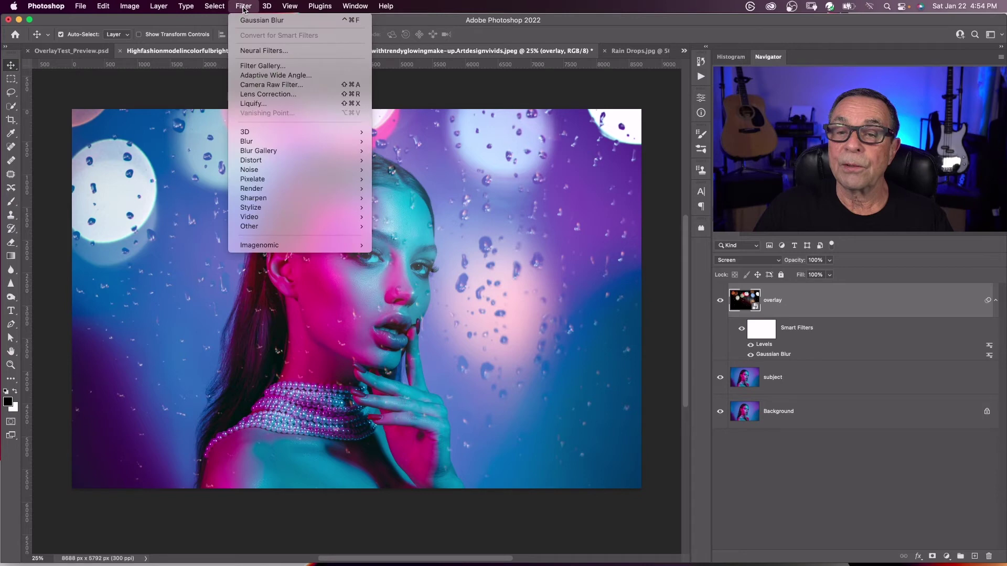
{"action": "left_click", "coordinate": [263, 51]}
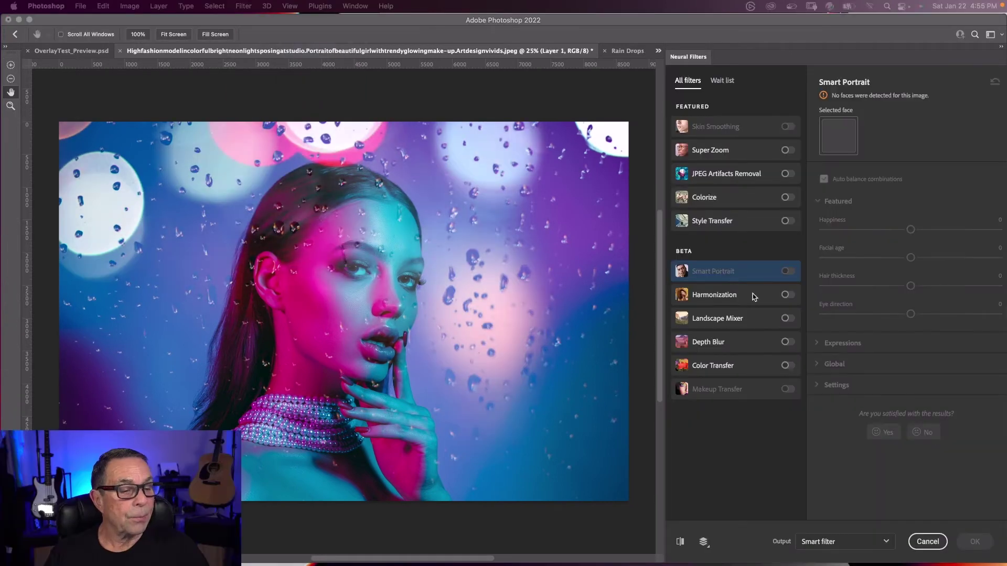
{"action": "left_click", "coordinate": [754, 299]}
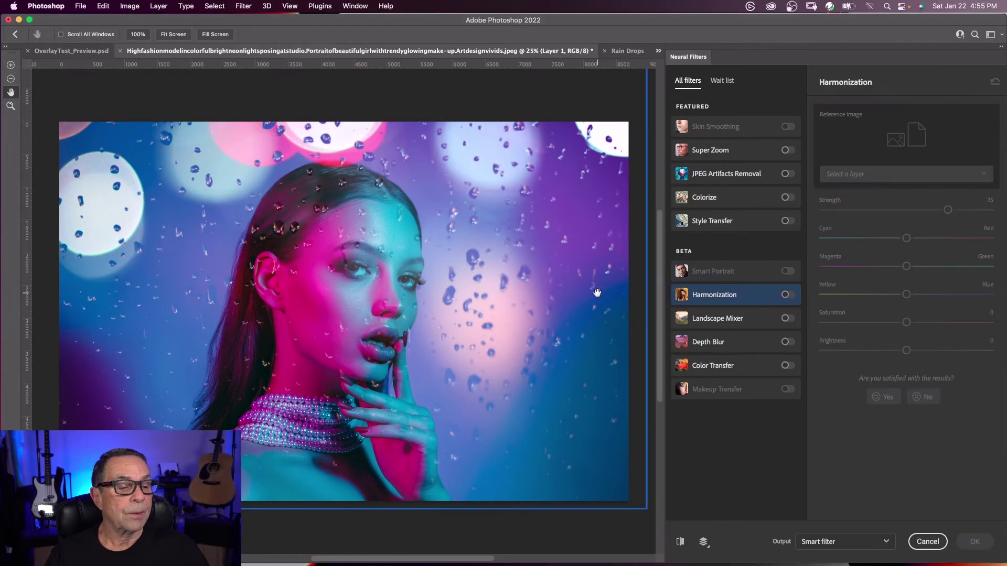
{"action": "left_click", "coordinate": [785, 295]}
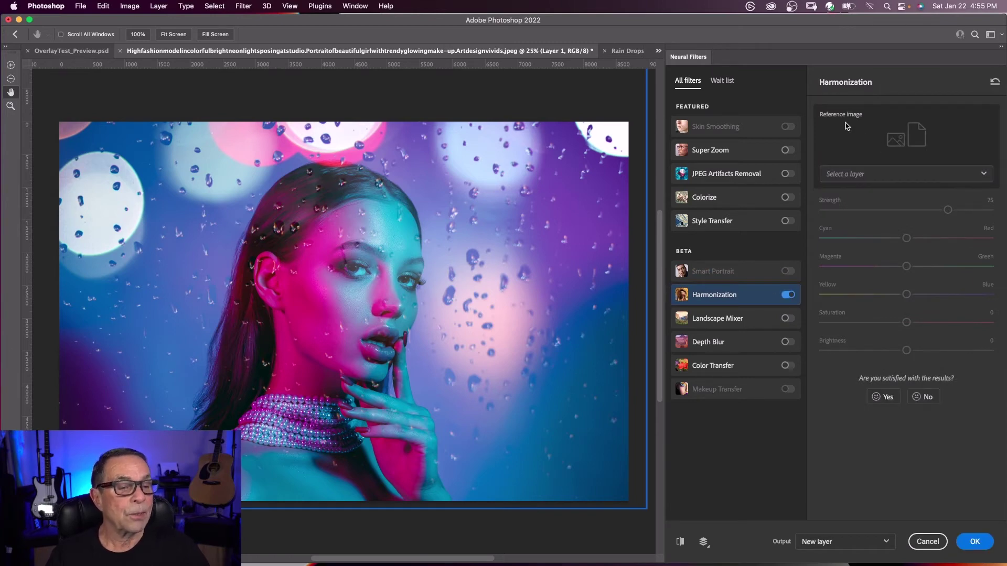
{"action": "left_click", "coordinate": [892, 173]}
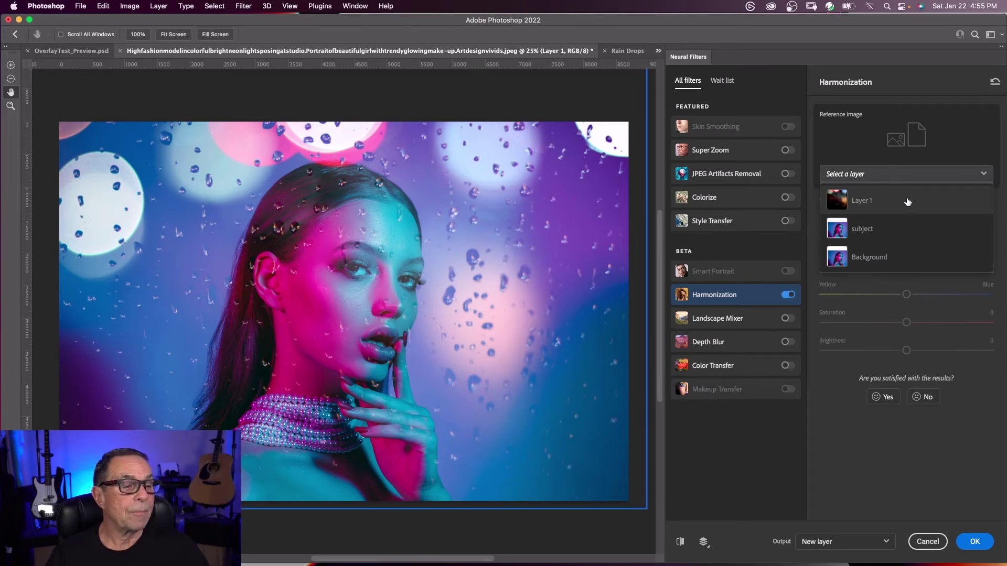
Harmonize the overlay to the 'subject' layer at strength 70, checking against the original.
{"action": "left_click", "coordinate": [916, 230]}
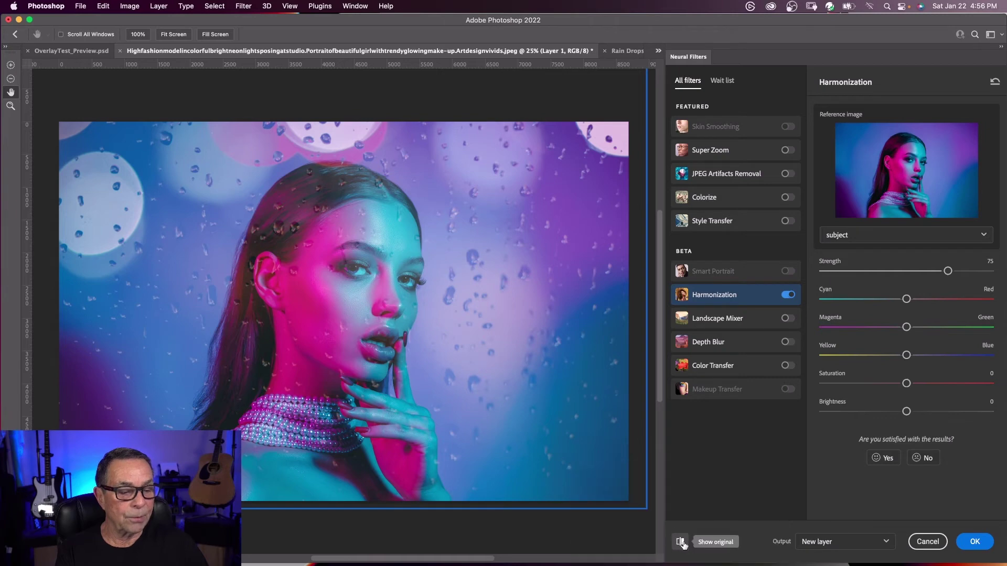
{"action": "left_click", "coordinate": [681, 544]}
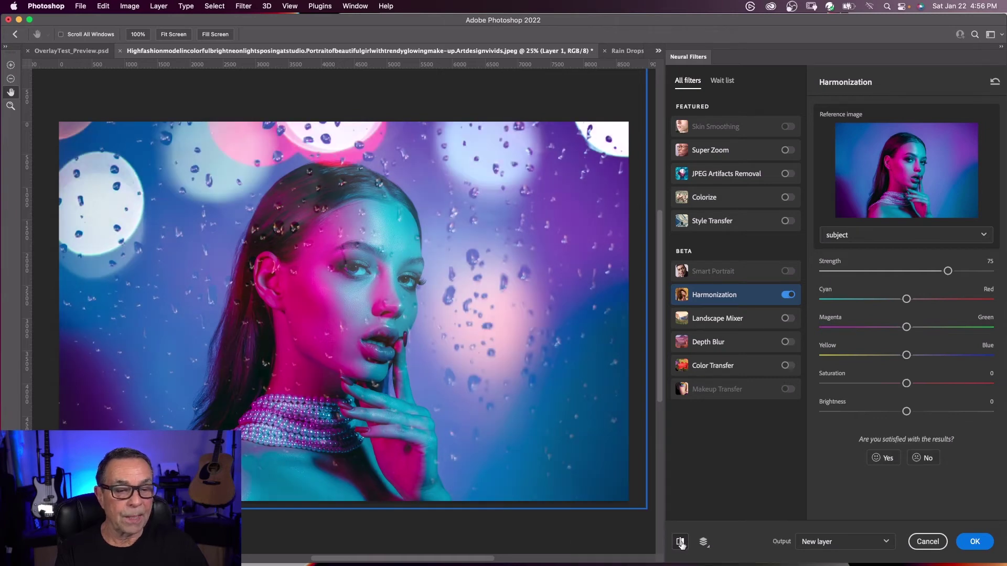
{"action": "left_click", "coordinate": [681, 543]}
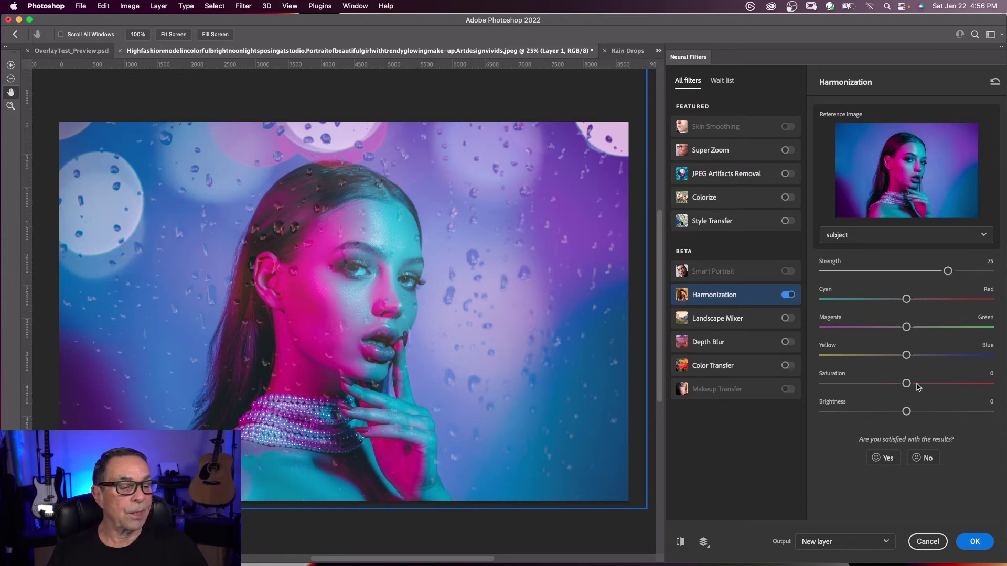
{"action": "mouse_move", "coordinate": [948, 270]}
{"action": "left_mouse_down"}
{"action": "mouse_move", "coordinate": [1004, 271]}
{"action": "mouse_move", "coordinate": [910, 273]}
{"action": "mouse_move", "coordinate": [941, 272]}
{"action": "left_mouse_up"}
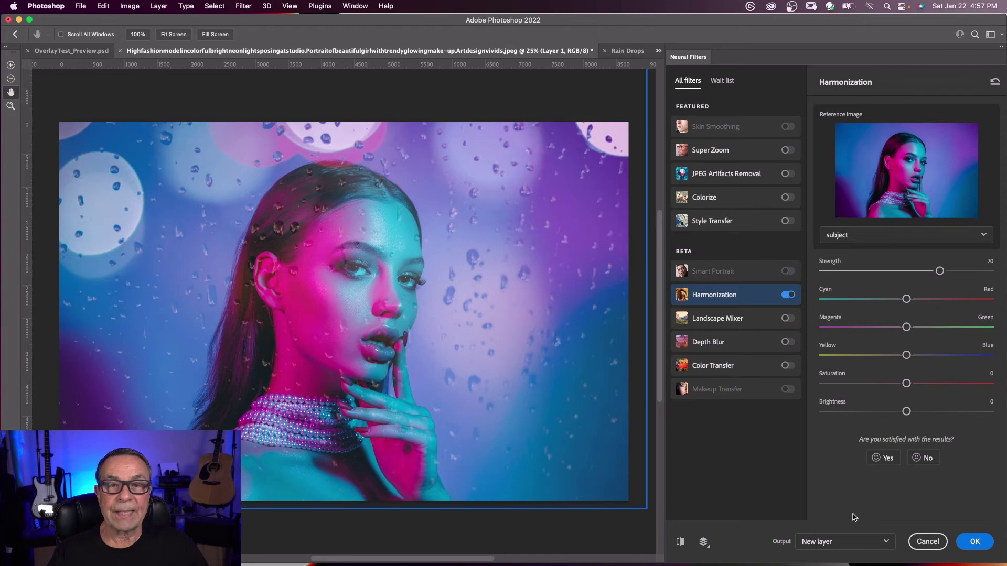
Set the Harmonization output to Smart filter and apply it.
{"action": "left_click", "coordinate": [886, 543]}
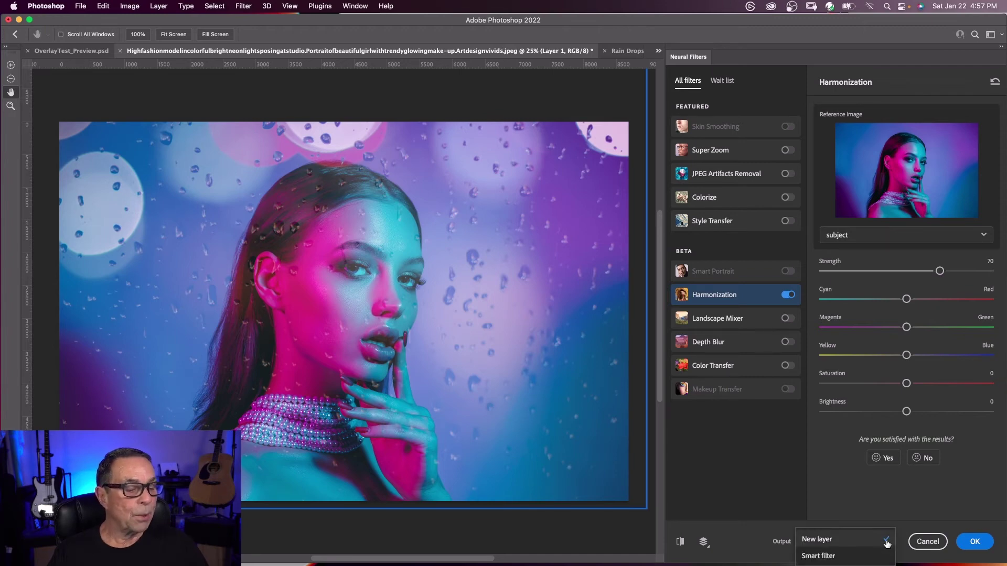
{"action": "left_click", "coordinate": [830, 543]}
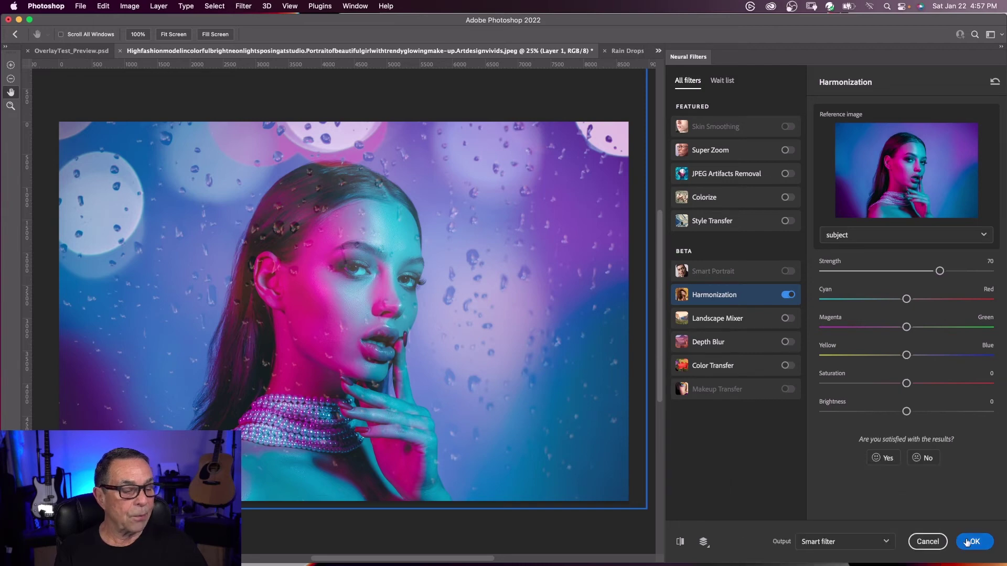
{"action": "left_click", "coordinate": [969, 542]}
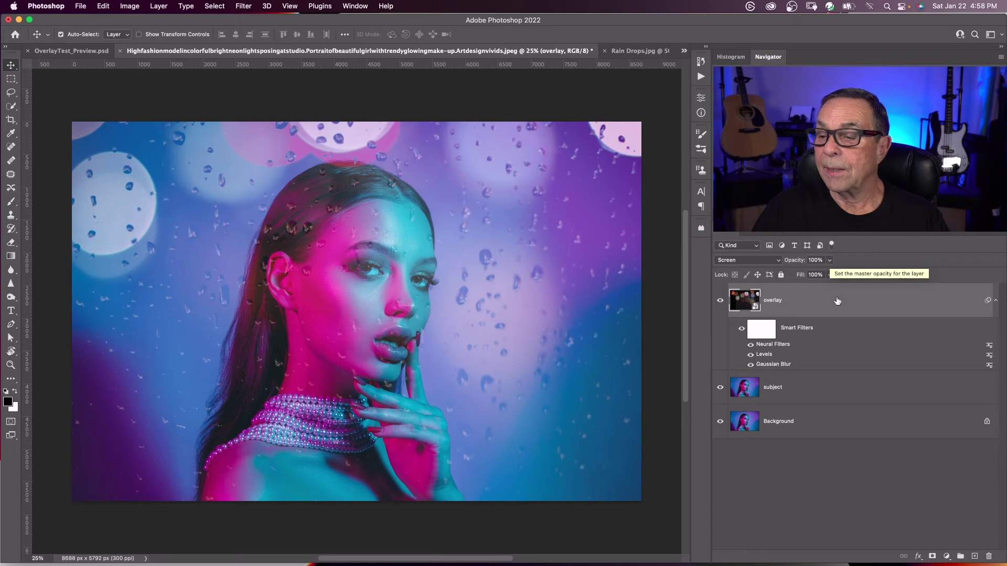
{"action": "left_click", "coordinate": [829, 274]}
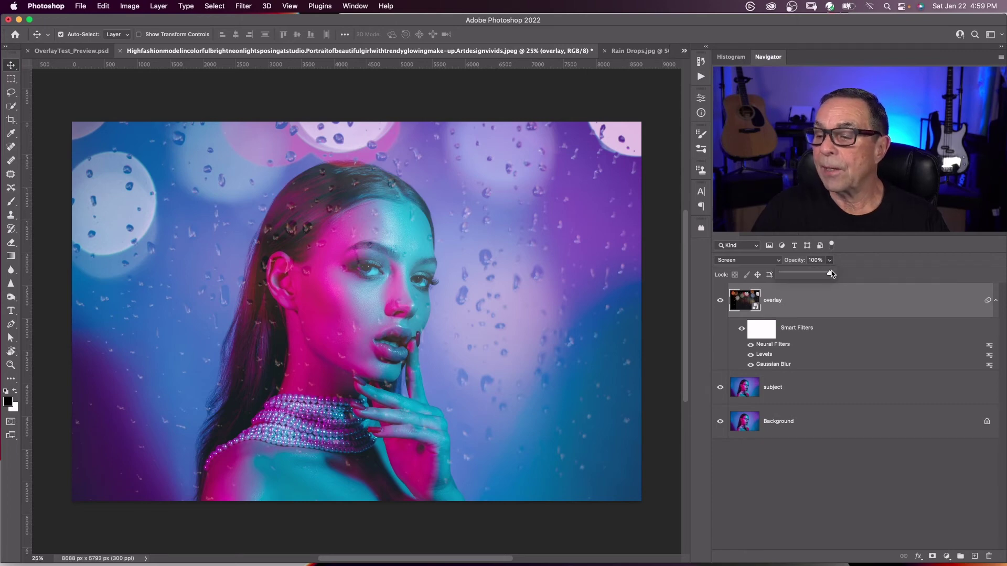
{"action": "mouse_move", "coordinate": [830, 275]}
{"action": "left_mouse_down"}
{"action": "mouse_move", "coordinate": [808, 275]}
{"action": "mouse_move", "coordinate": [821, 274]}
{"action": "left_mouse_up"}
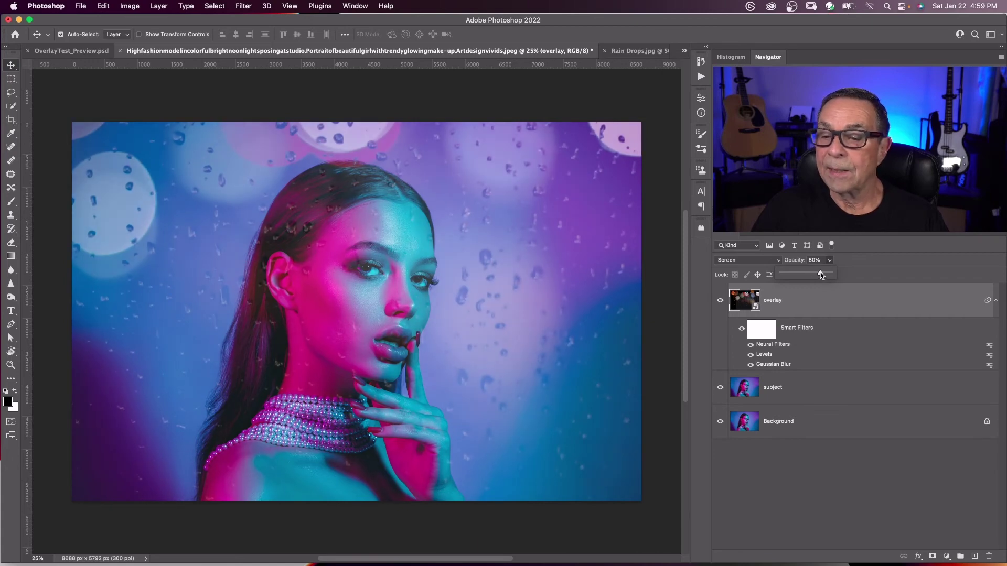
{"action": "left_click_drag", "start_coordinate": [820, 275], "coordinate": [835, 275]}
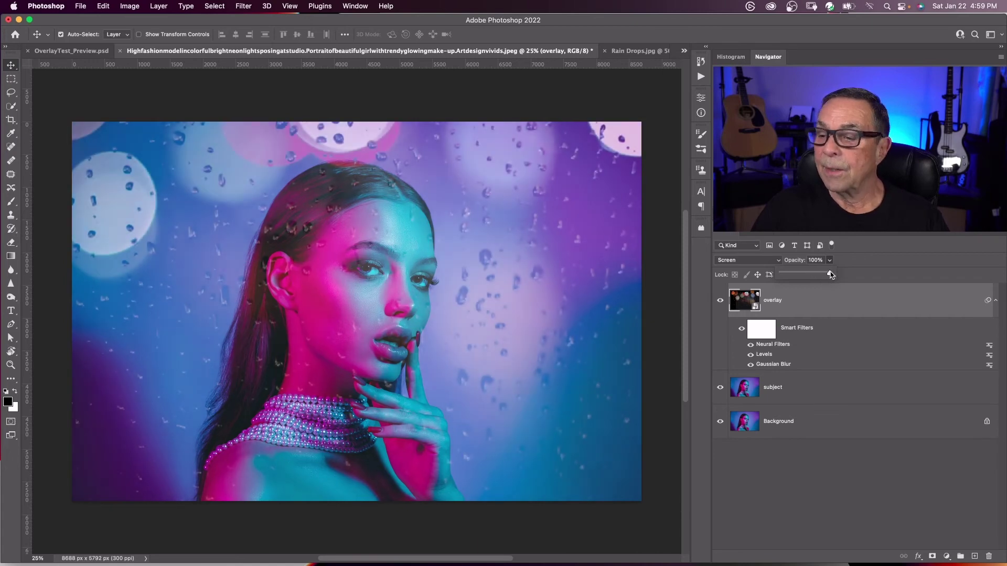
{"action": "left_click", "coordinate": [830, 308]}
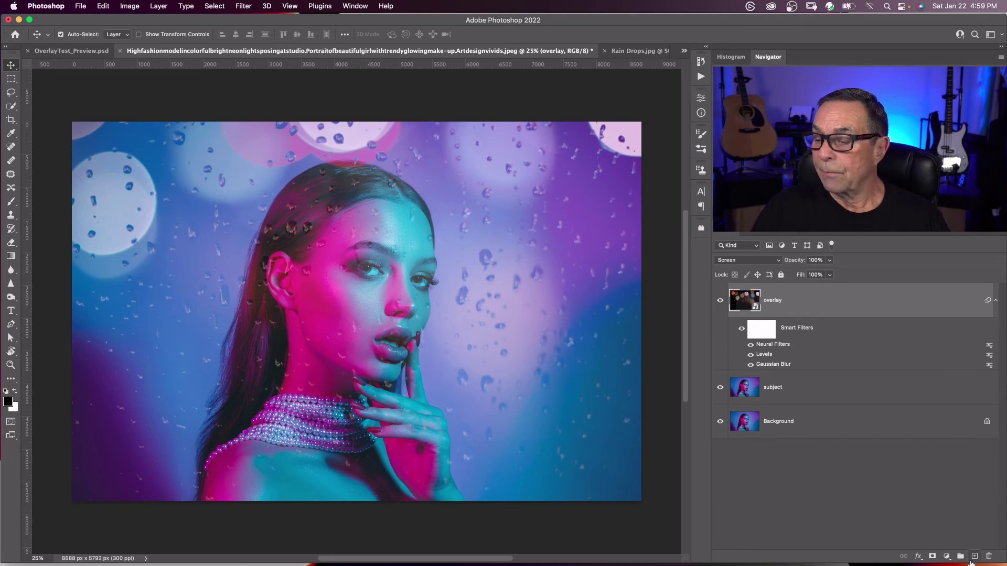
{"action": "left_click", "coordinate": [933, 555]}
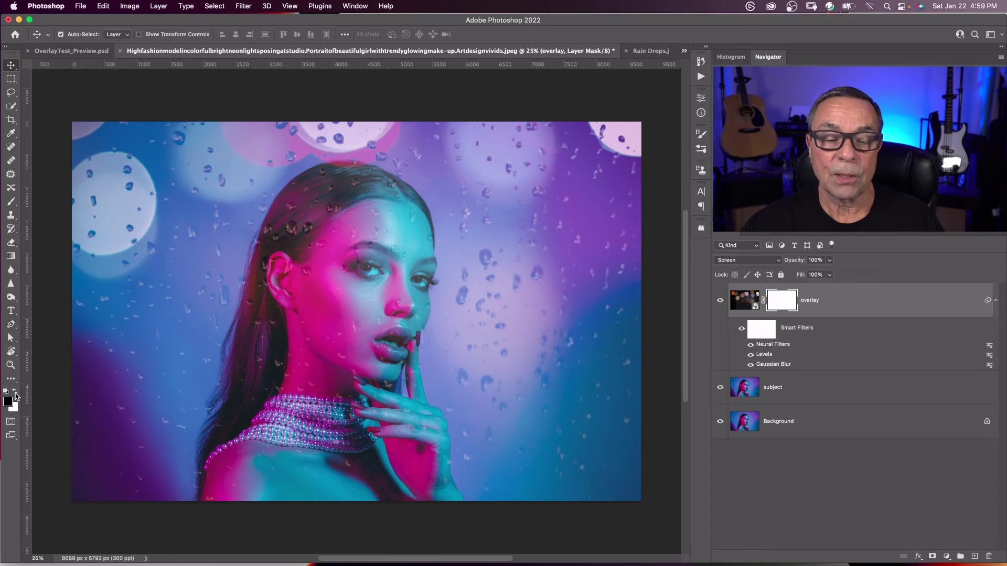
Paint black on the overlay mask over her face with a soft brush, resizing with bracket keys.
{"action": "key", "text": "b"}
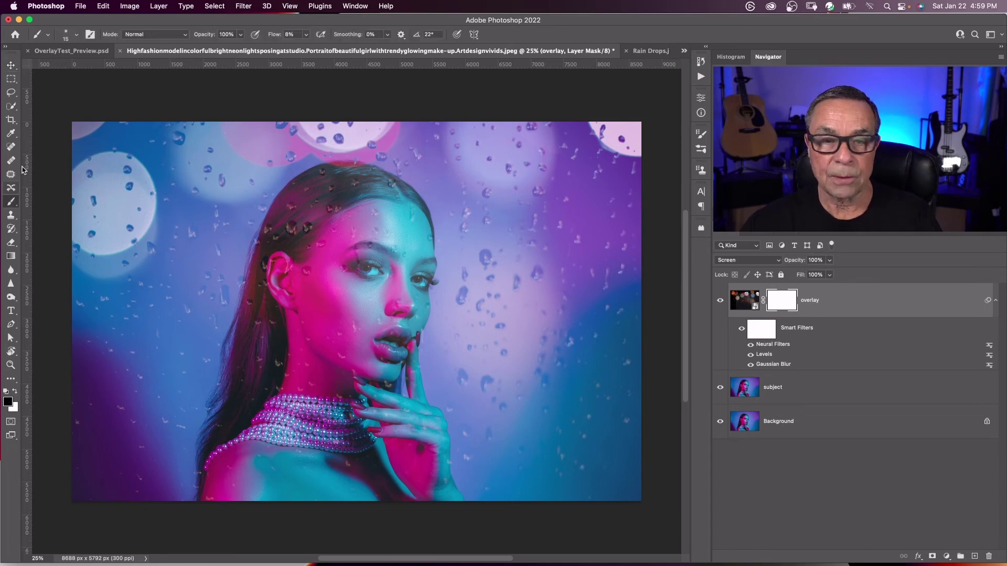
{"action": "left_click", "coordinate": [77, 36]}
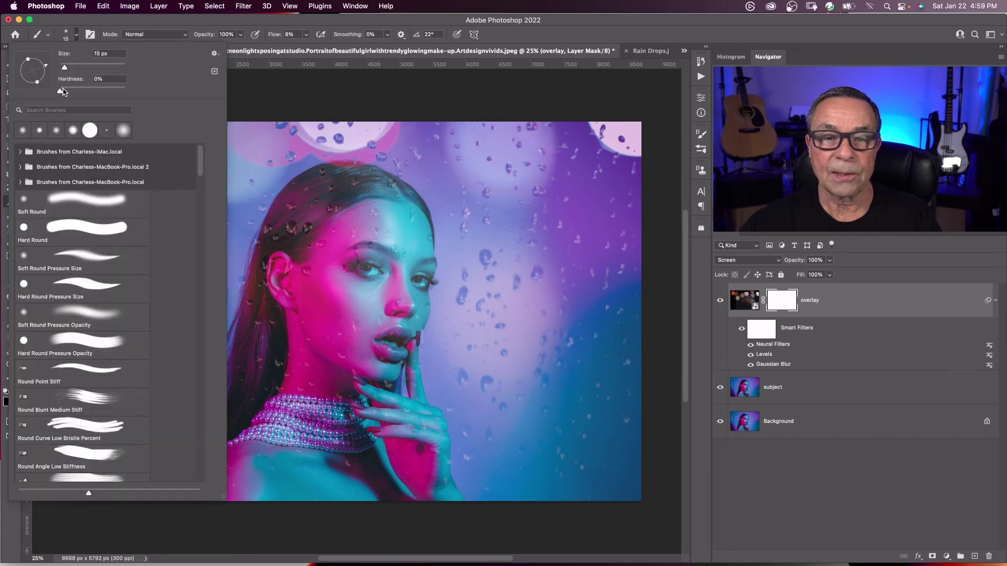
{"action": "key", "text": "Return"}
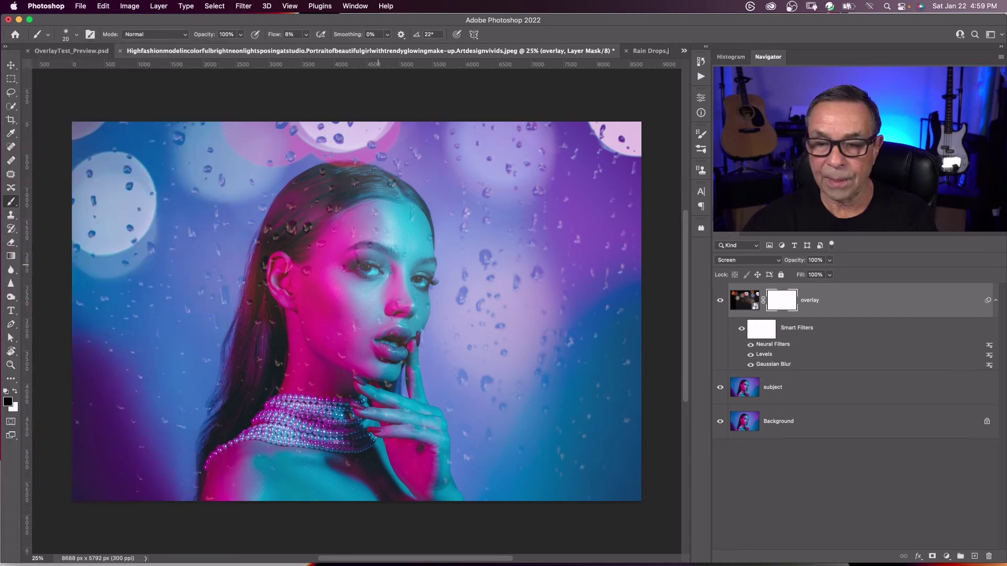
{"action": "key", "text": "bracketright"}
{"action": "key", "text": "bracketright"}
{"action": "key", "text": "bracketright"}
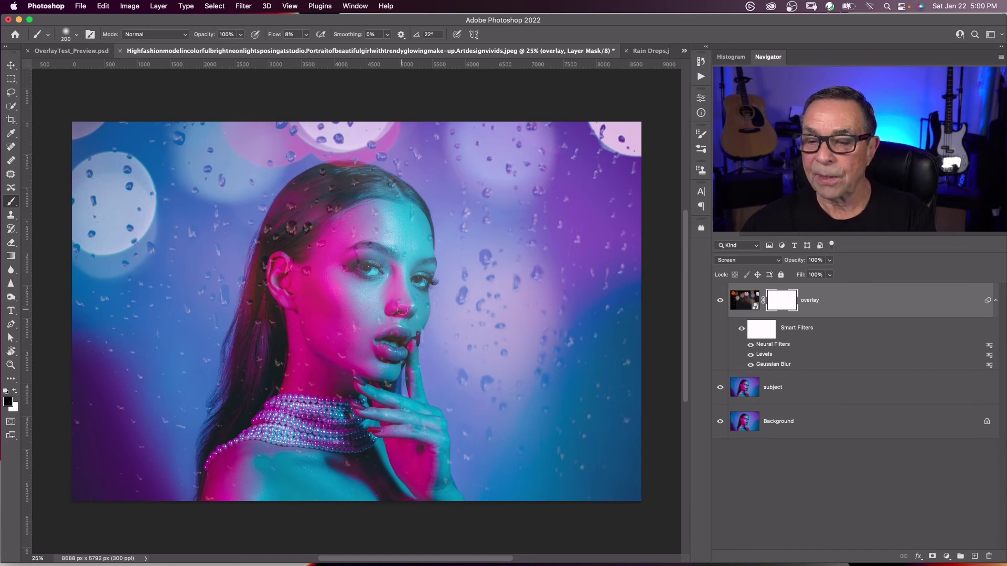
{"action": "key", "text": "bracketright"}
{"action": "key", "text": "bracketright"}
{"action": "key", "text": "bracketright"}
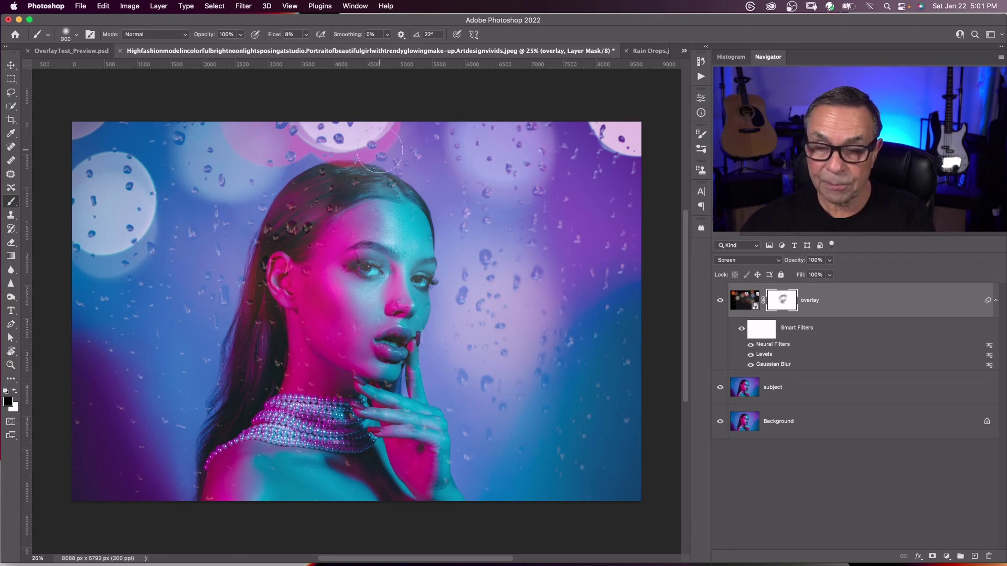
{"action": "key", "text": "bracketleft"}
{"action": "key", "text": "bracketleft"}
{"action": "key", "text": "bracketleft"}
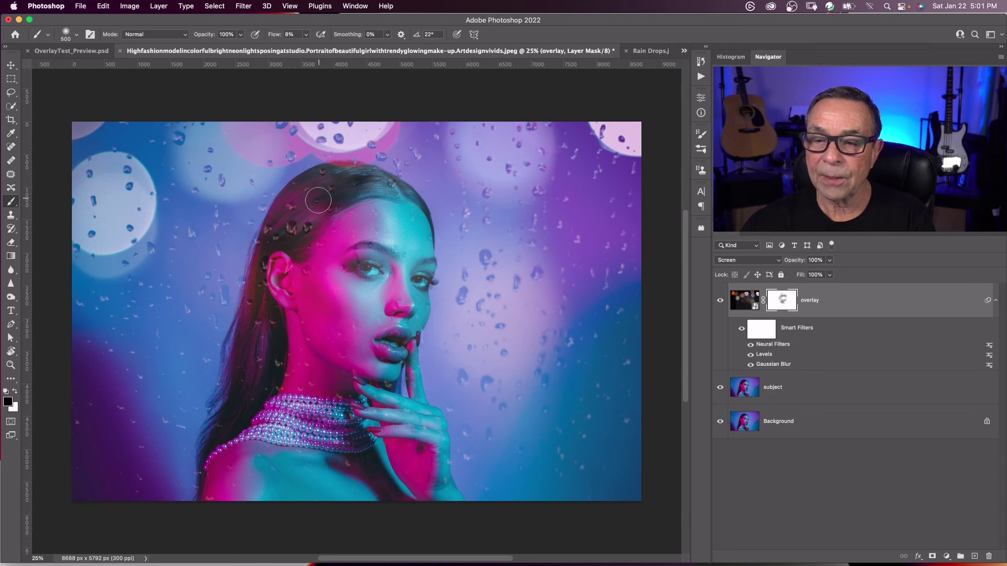
{"action": "key", "text": "bracketleft"}
{"action": "key", "text": "bracketleft"}
{"action": "key", "text": "bracketleft"}
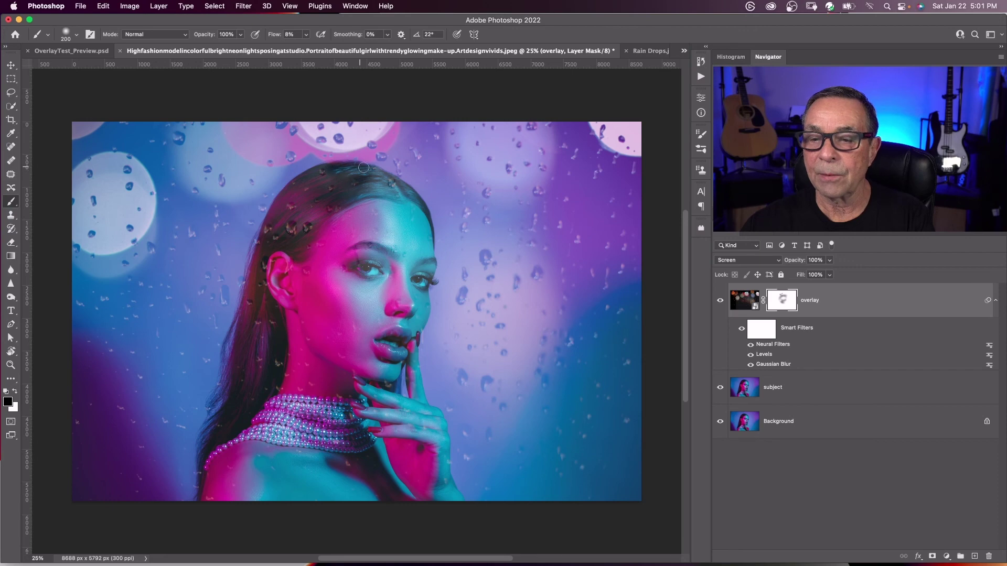
{"action": "key", "text": "bracketright"}
{"action": "key", "text": "bracketright"}
{"action": "key", "text": "bracketright"}
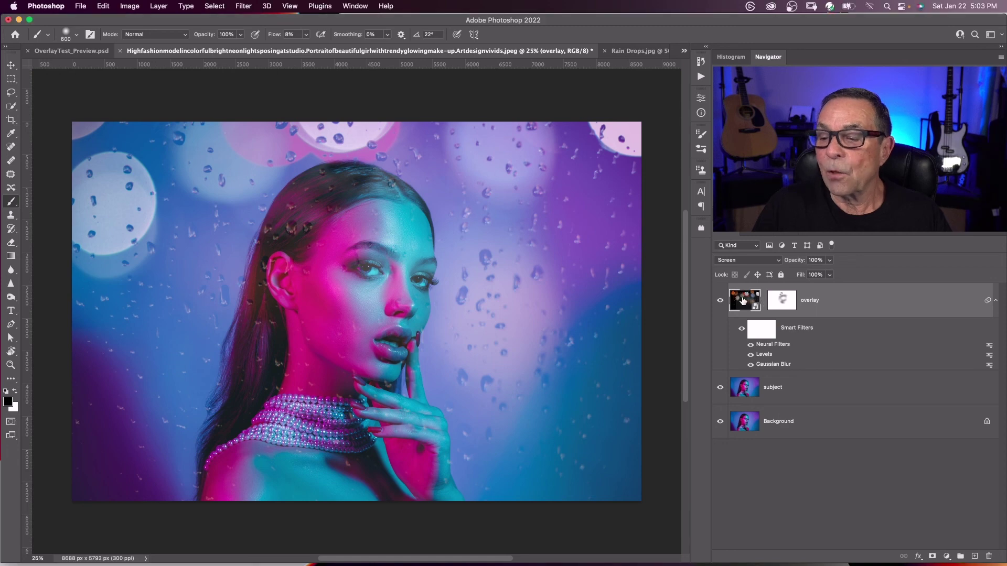
{"action": "left_click", "coordinate": [11, 65]}
{"action": "left_click_drag", "start_coordinate": [391, 223], "coordinate": [381, 220]}
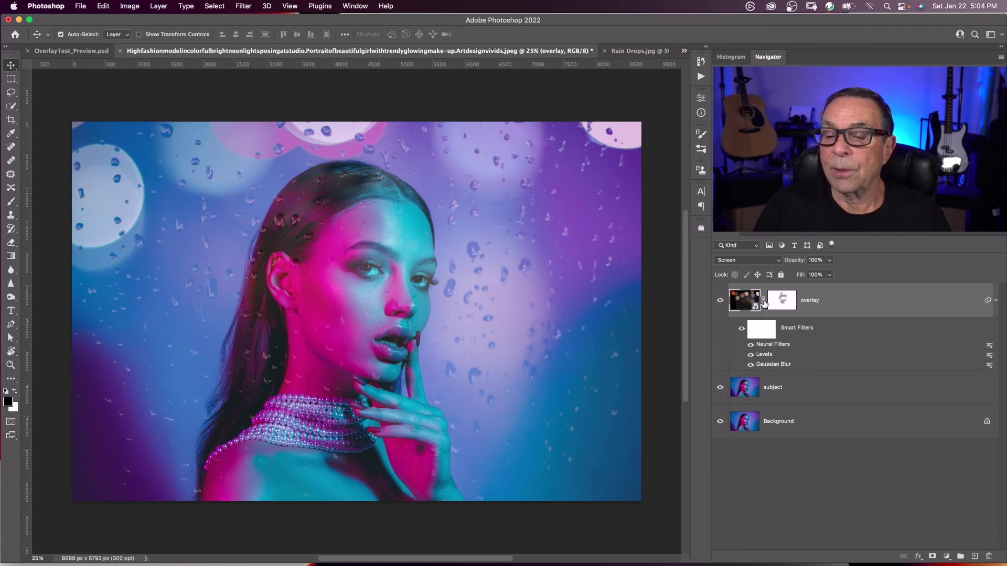
{"action": "left_click", "coordinate": [719, 302]}
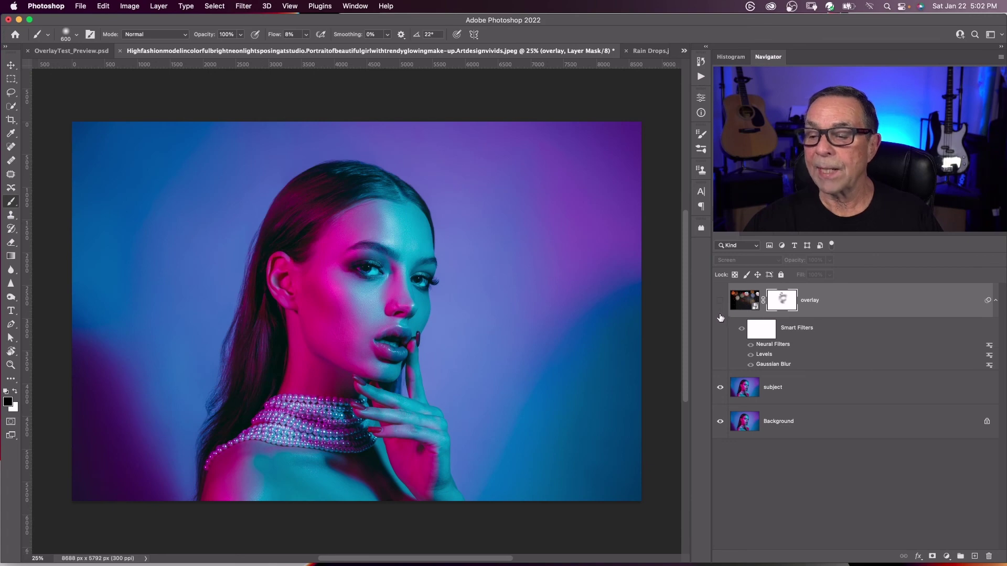
{"action": "left_click", "coordinate": [719, 303]}
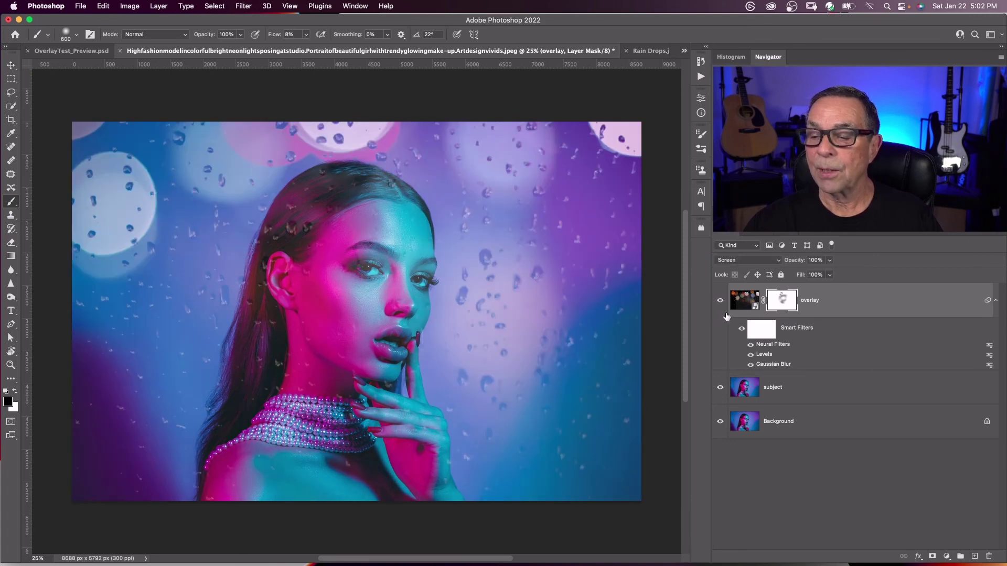